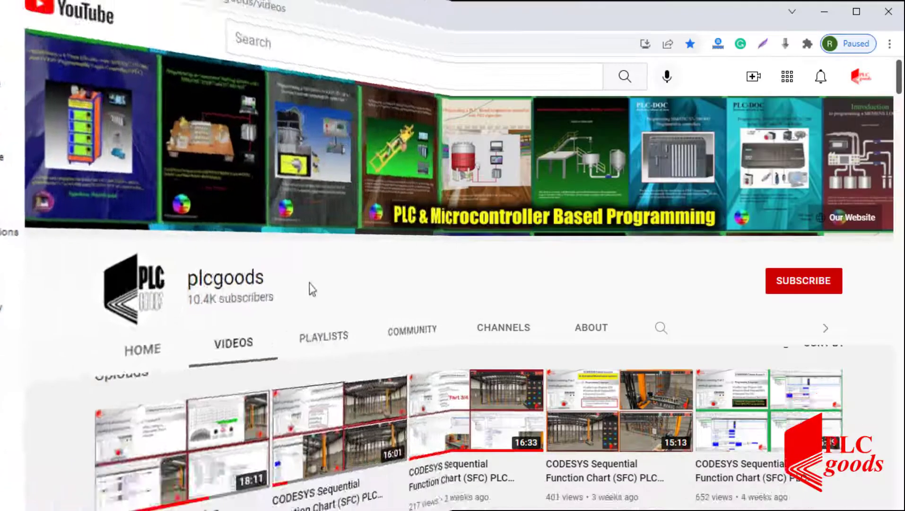
Scroll through the plcgoods Videos list to the end, then back up to the channel banner
scroll(284, 278, "down", 5)
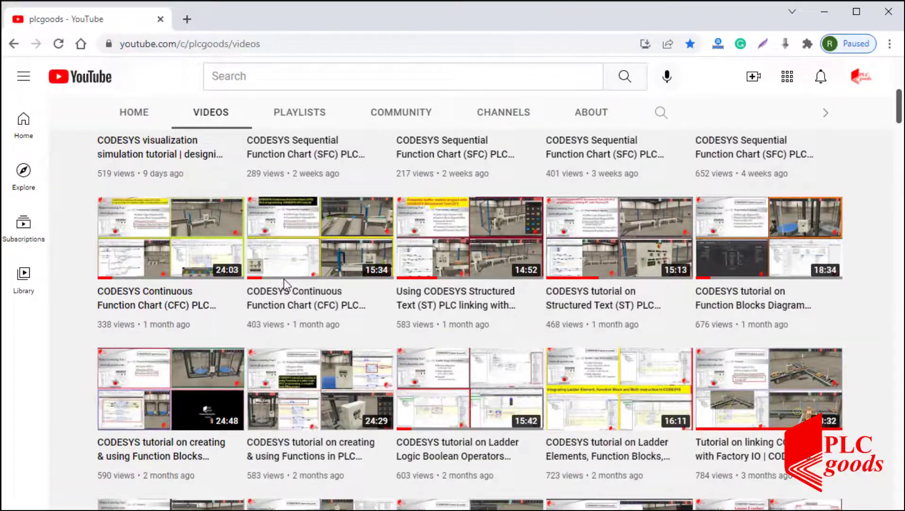
scroll(284, 278, "down", 15)
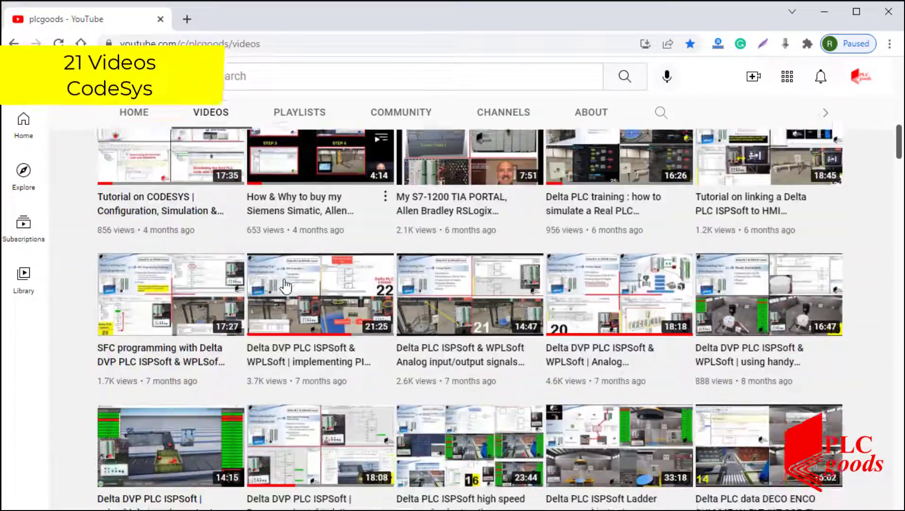
scroll(285, 286, "down", 15)
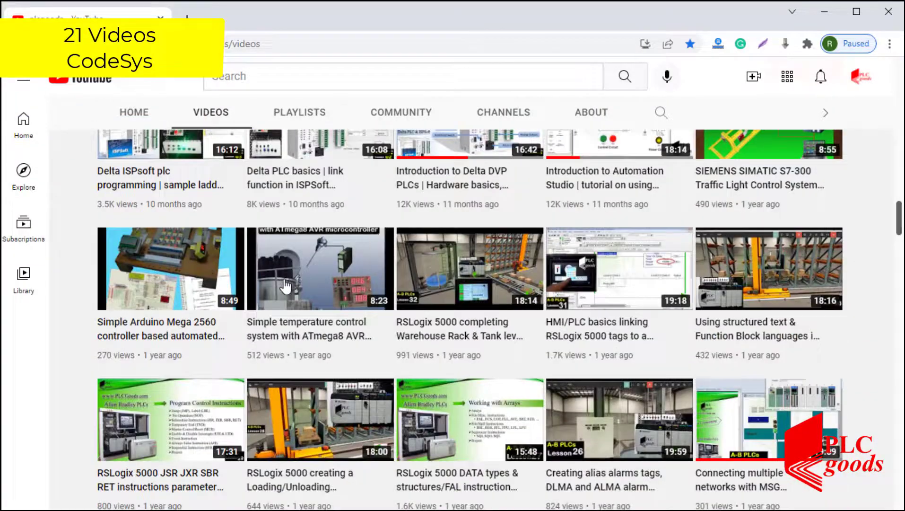
scroll(285, 284, "down", 15)
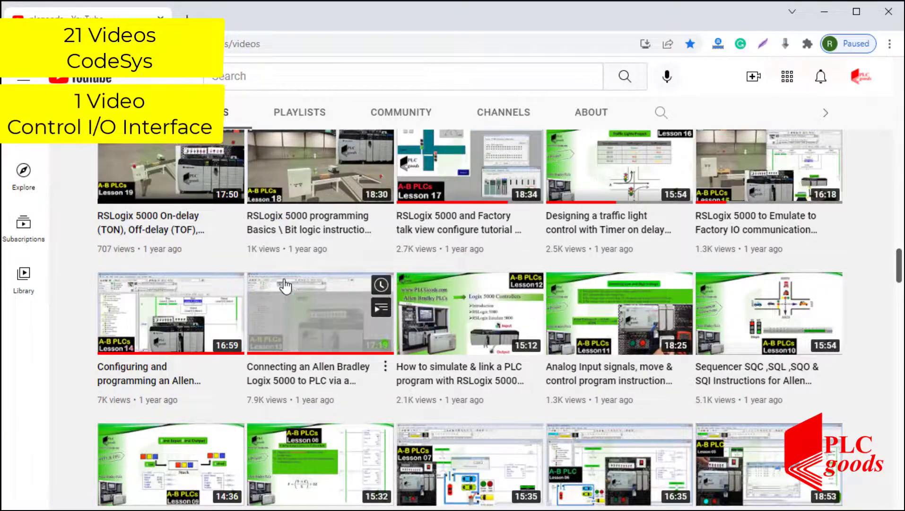
scroll(285, 285, "down", 14)
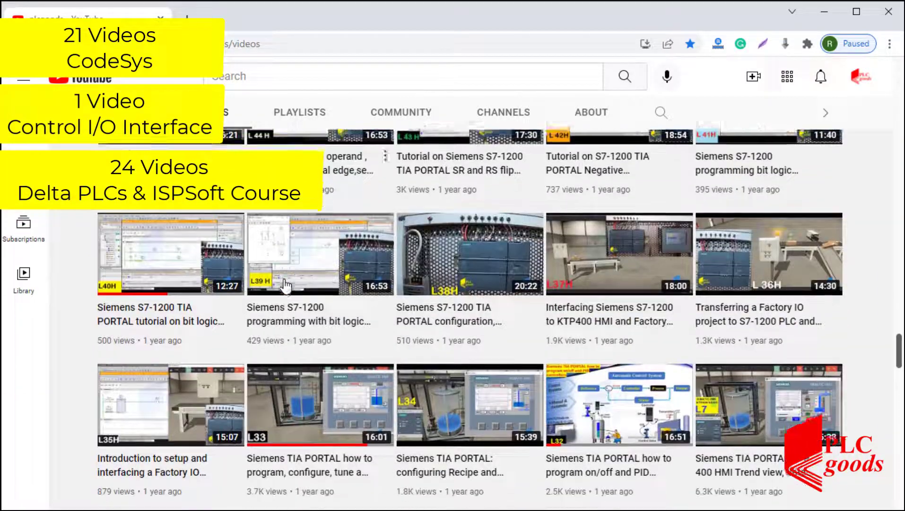
scroll(285, 286, "down", 15)
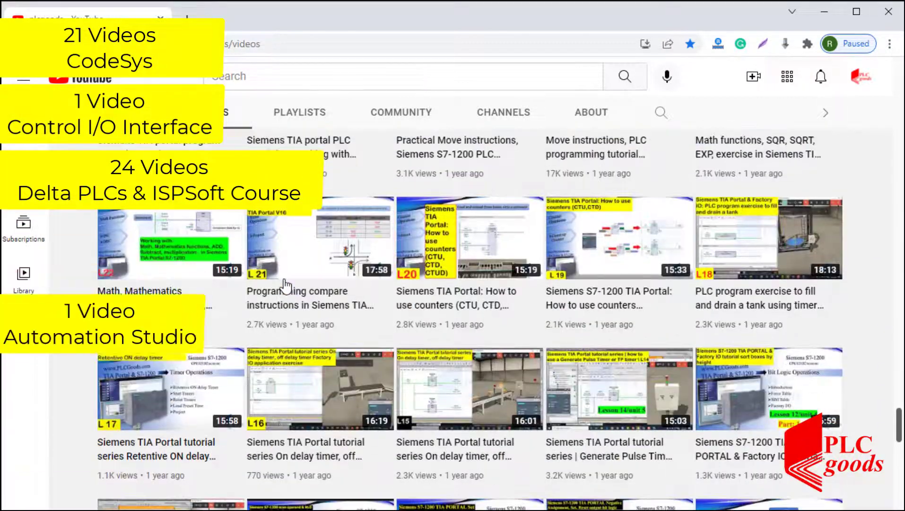
scroll(285, 286, "down", 14)
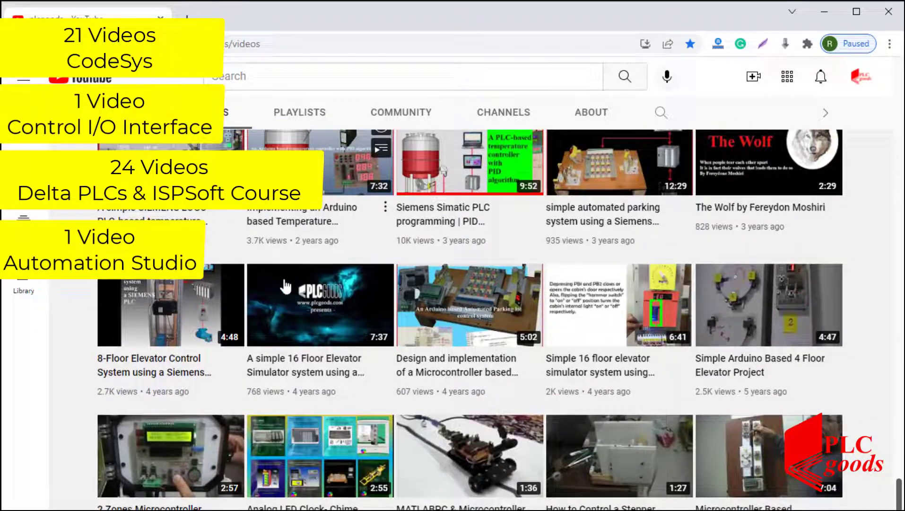
scroll(286, 285, "up", 15)
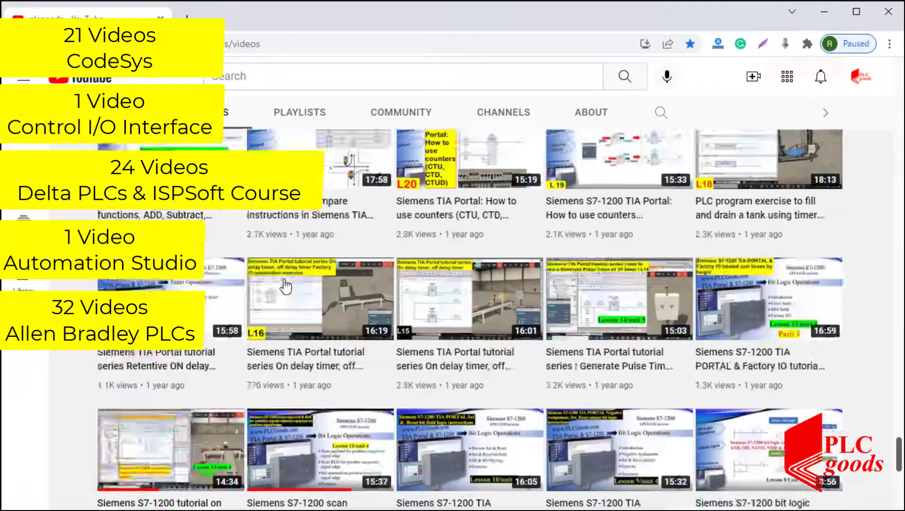
scroll(285, 280, "up", 15)
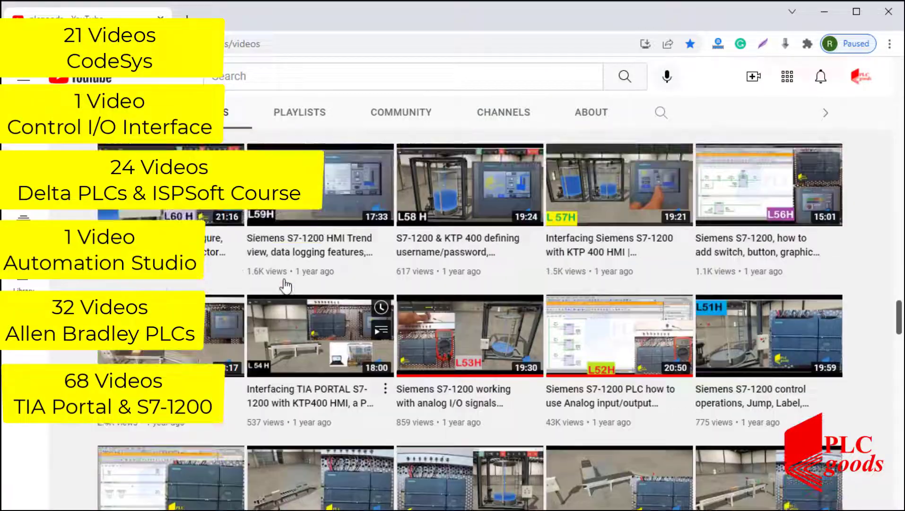
scroll(285, 286, "up", 15)
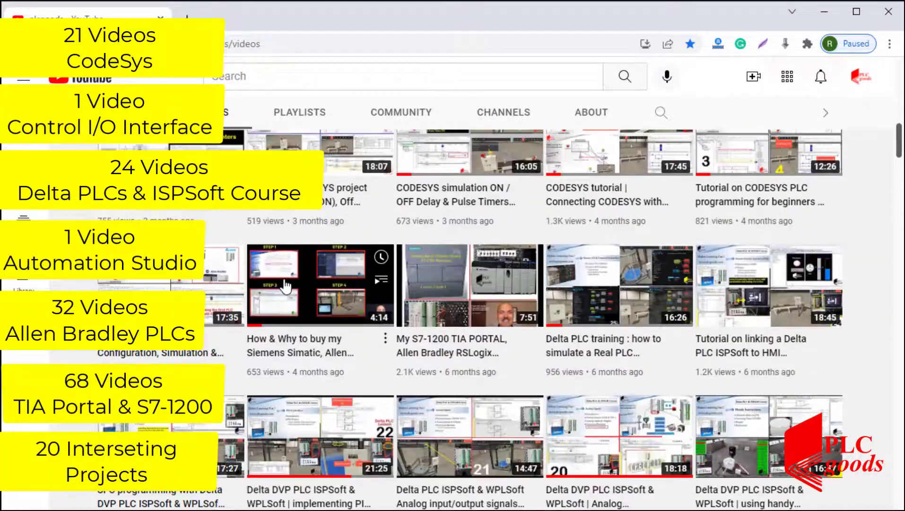
scroll(286, 286, "up", 5)
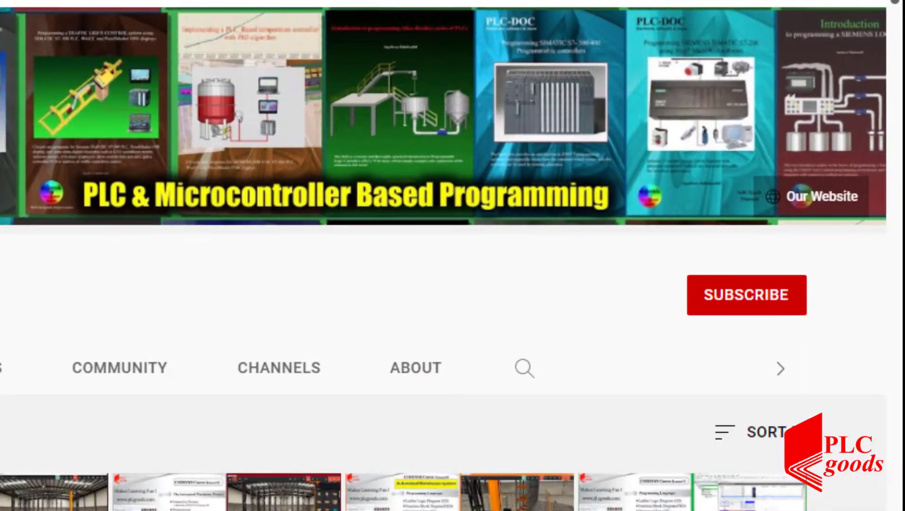
Subscribe to plcgoods and set the bell notifications to All
left_click(710, 305)
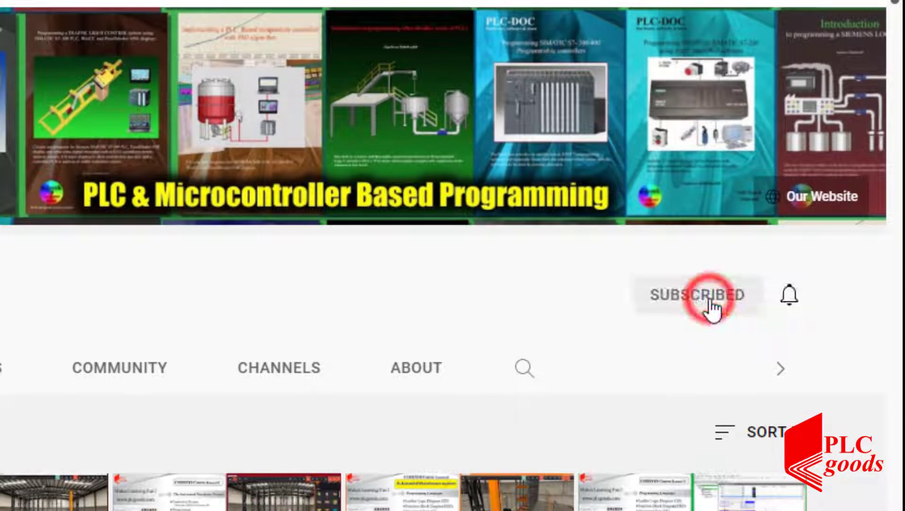
left_click(797, 292)
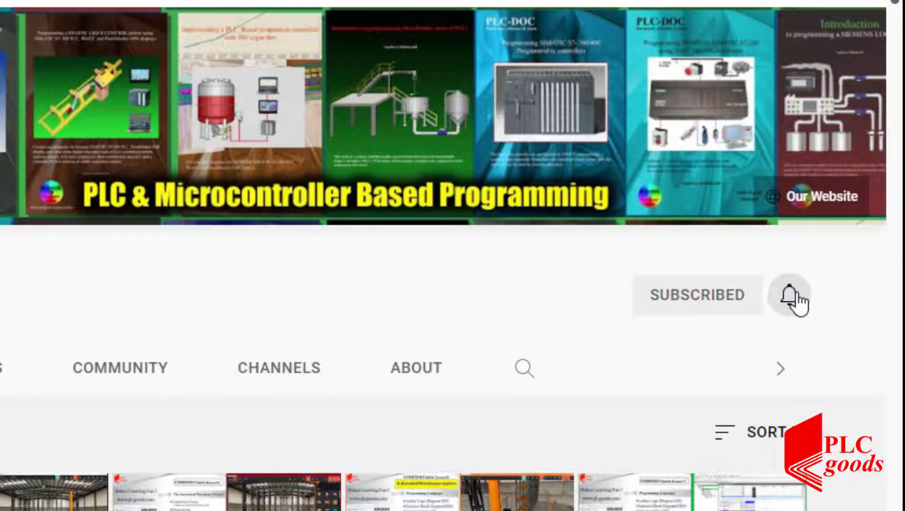
left_click(799, 292)
left_click(678, 344)
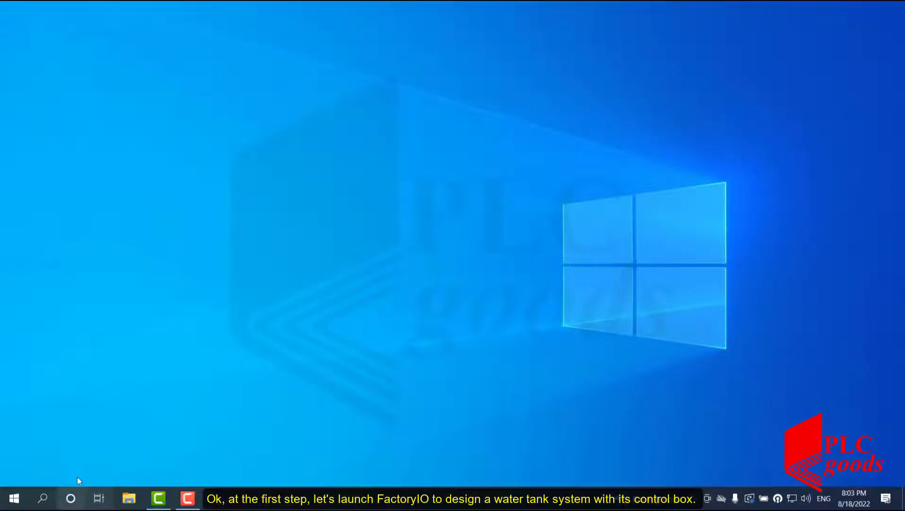
Search Windows for 'fac' and run Factory IO as administrator
left_click(43, 498)
type("fac")
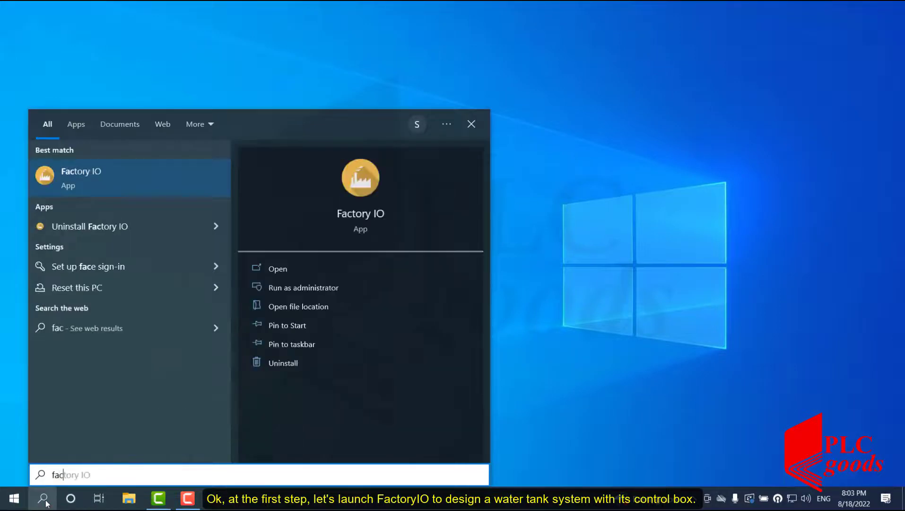
right_click(352, 217)
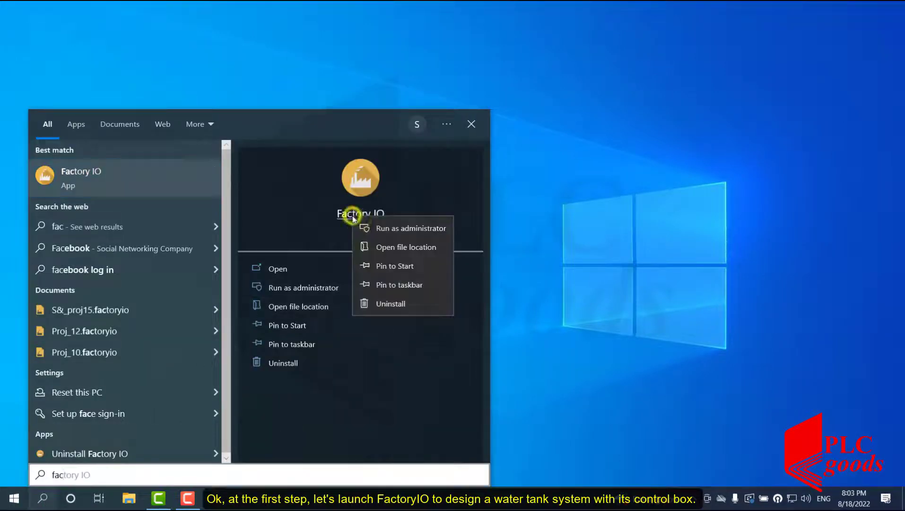
left_click(391, 228)
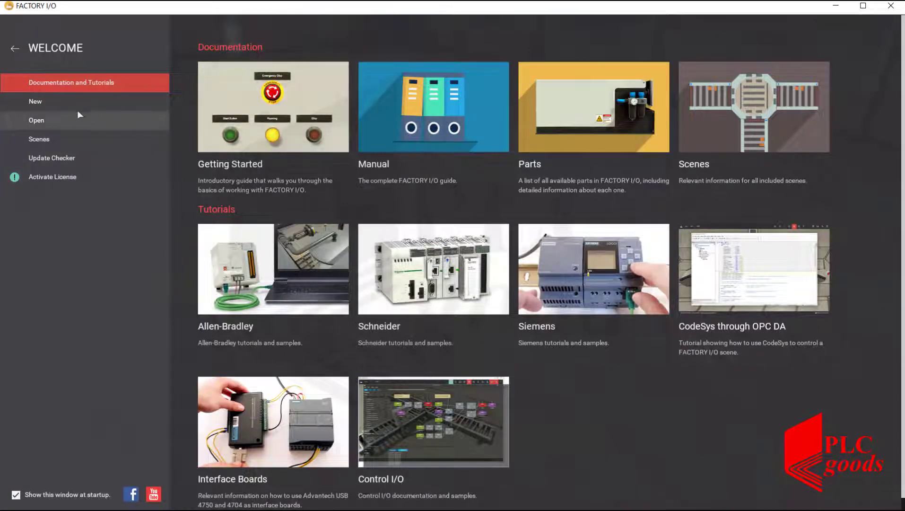
Create a new scene and place the water tank from the Stations category
left_click(68, 102)
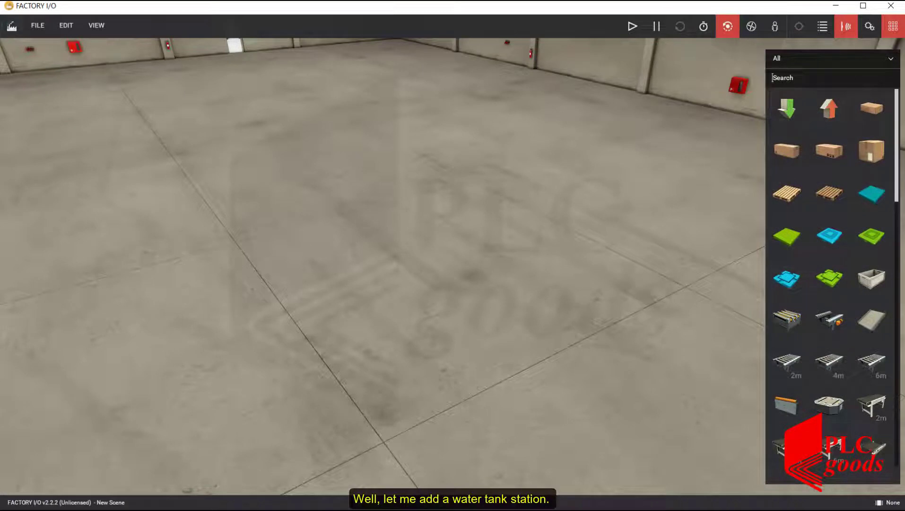
left_click(804, 58)
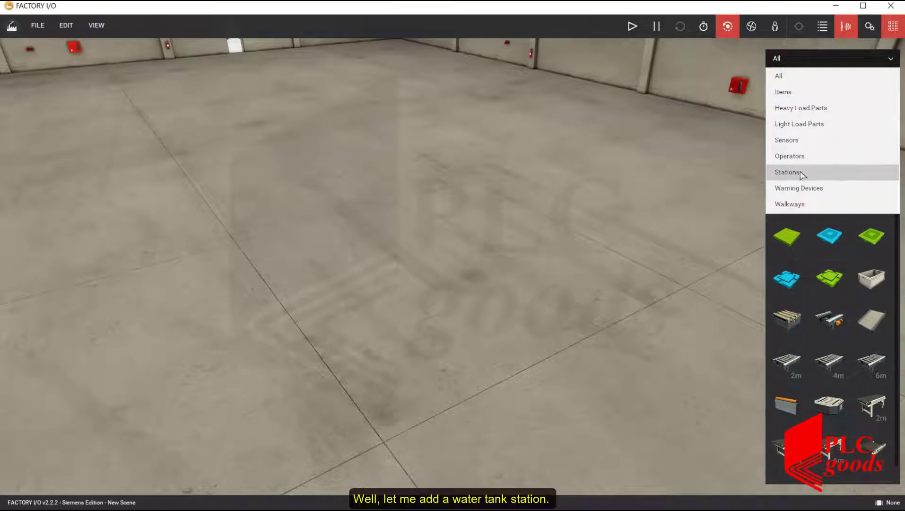
left_click(787, 173)
left_click_drag(829, 193, 320, 341)
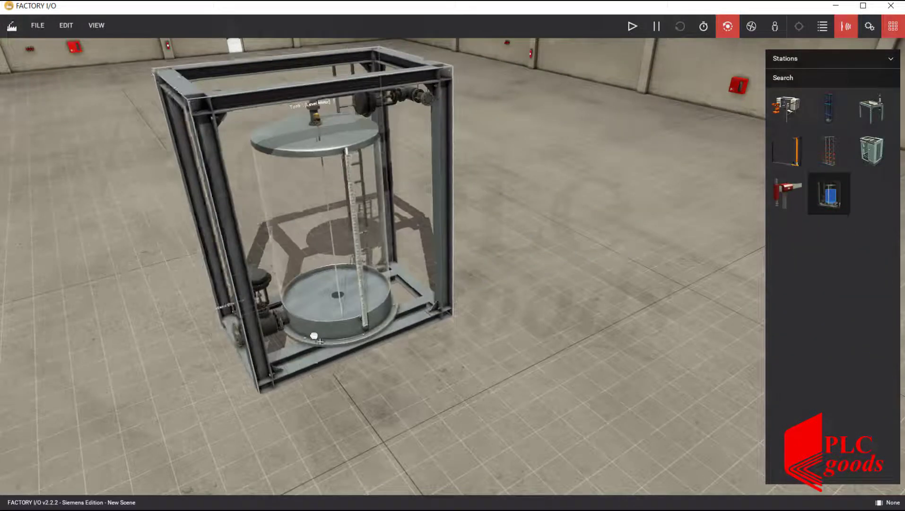
Show the tank's tag labels and orbit the camera to a level view
scroll(320, 340, "up", 5)
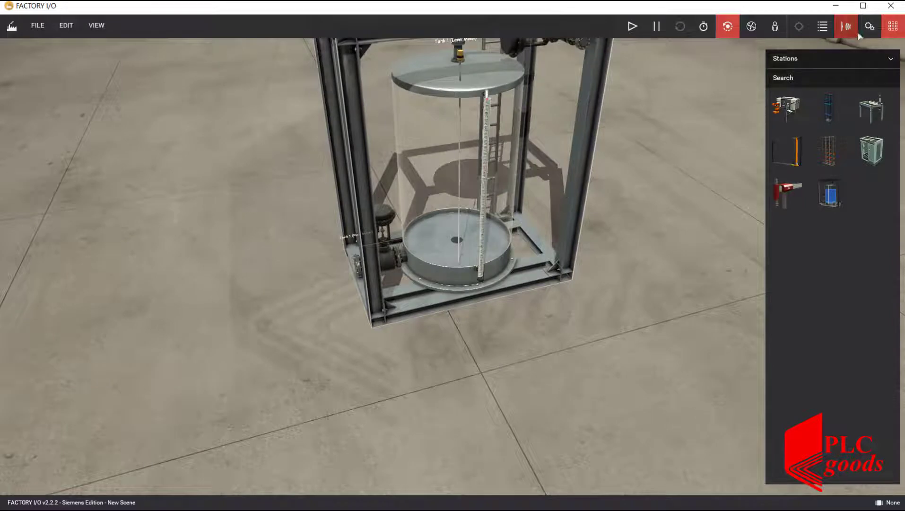
left_click(870, 26)
right_click_drag(645, 199, 567, 232)
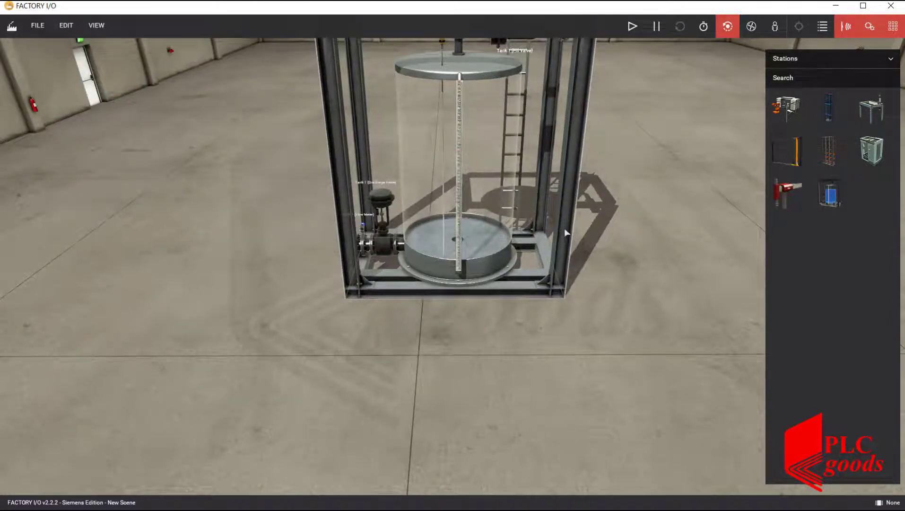
scroll(568, 232, "down", 5)
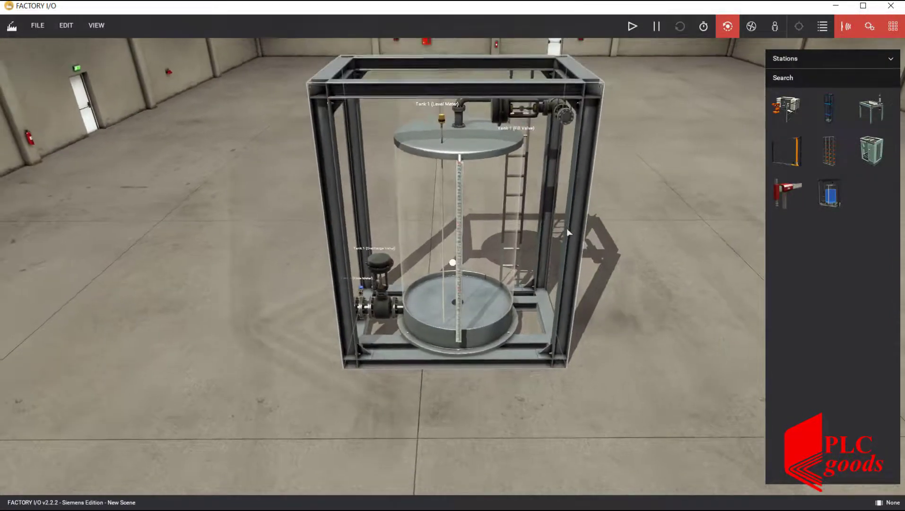
right_click(502, 227)
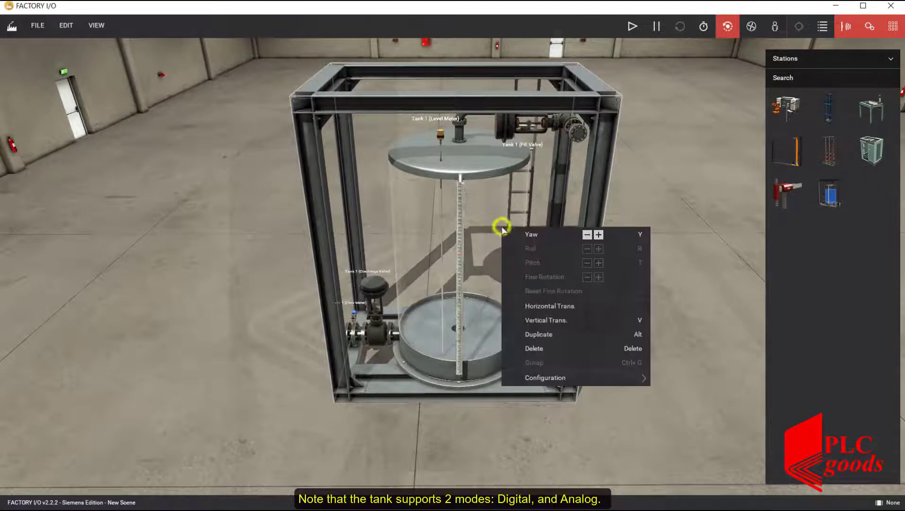
Switch the water tank's configuration to Digital, then back to Analog
mouse_move(614, 377)
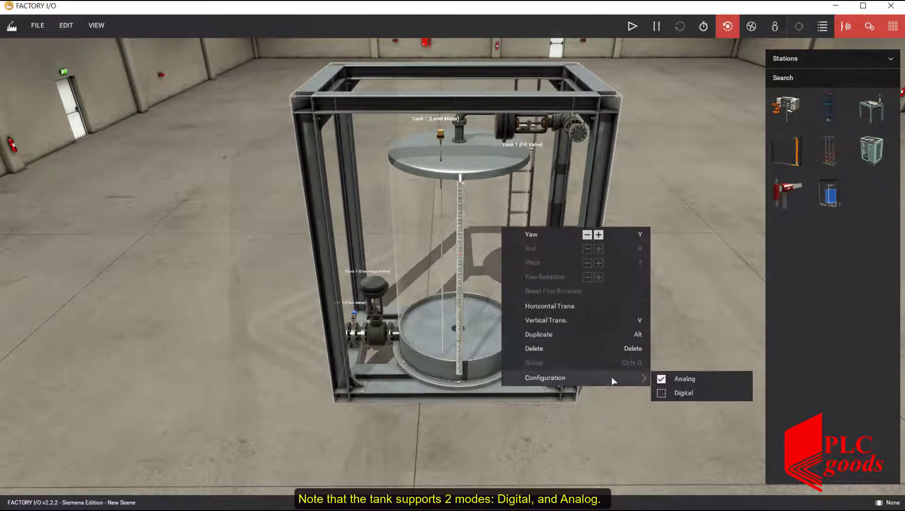
left_click(662, 393)
left_click(662, 379)
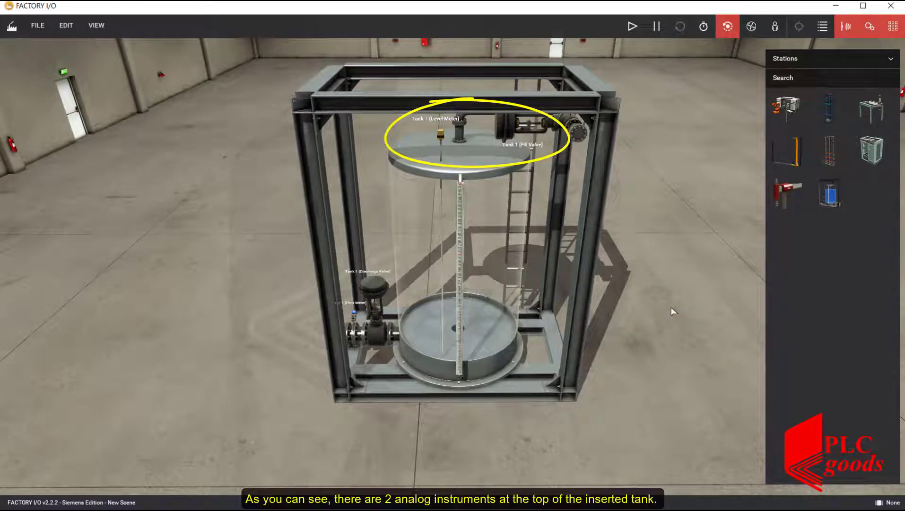
Add the Fill Valve and Level Meter to the force panel and start the simulation
left_click(529, 147)
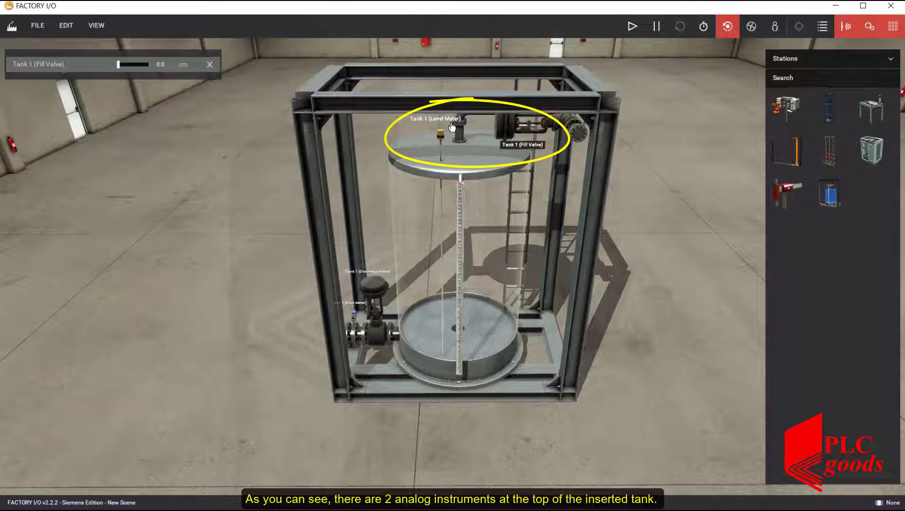
left_click(449, 119)
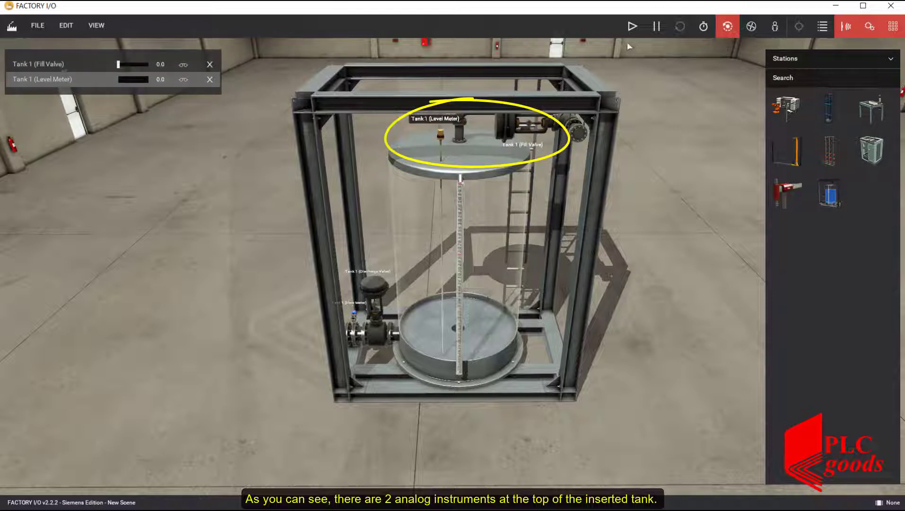
left_click(632, 26)
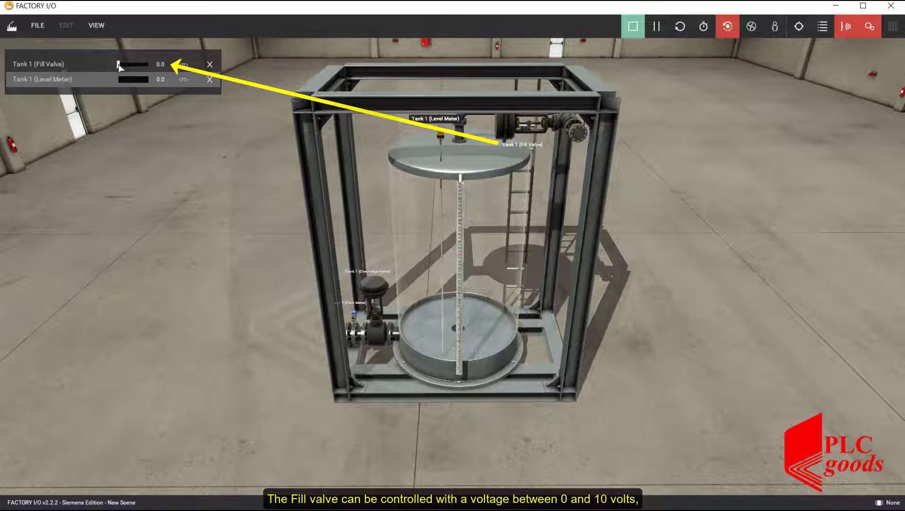
Force the Fill Valve open to 2.2, then fully to 10.0, to fill the tank
left_click_drag(119, 66, 129, 70)
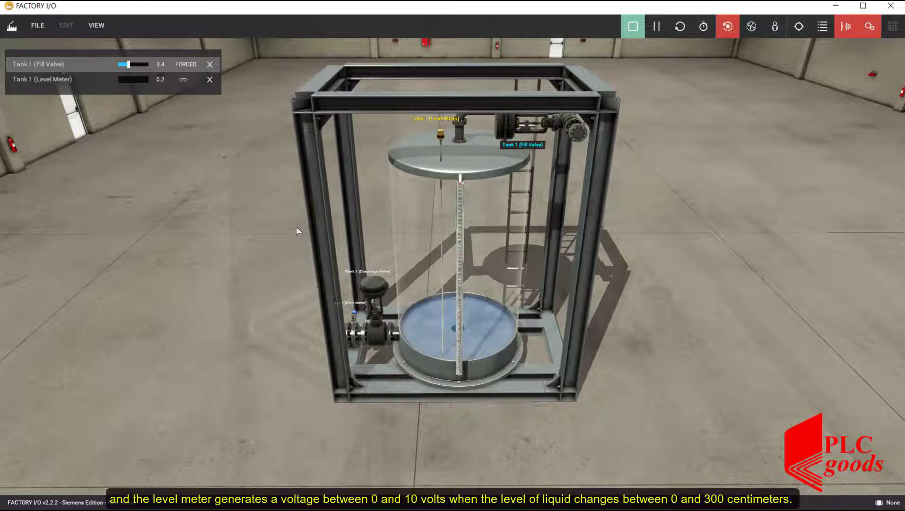
right_click_drag(297, 226, 323, 241)
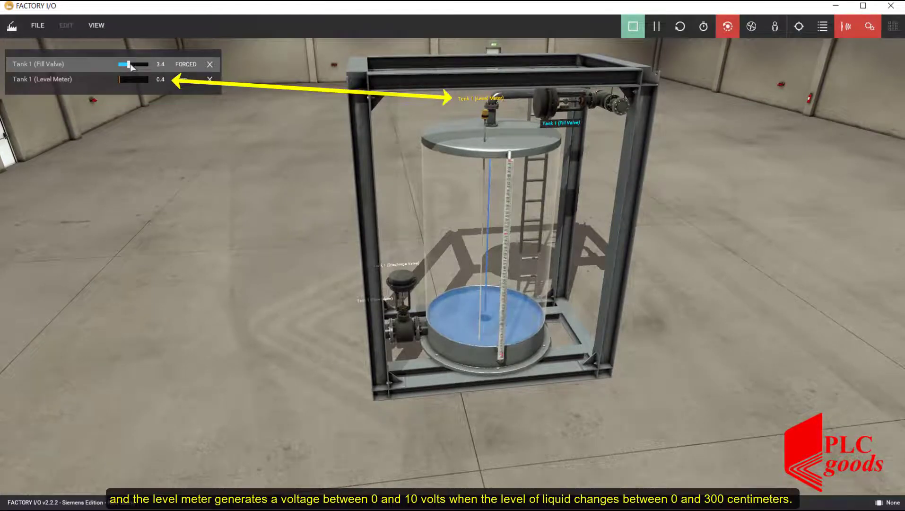
left_click_drag(130, 64, 163, 75)
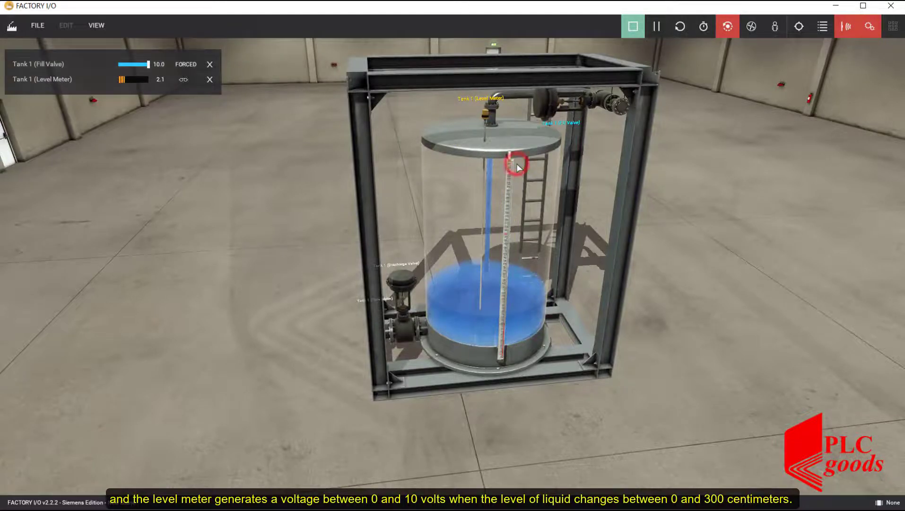
scroll(520, 166, "up", 5)
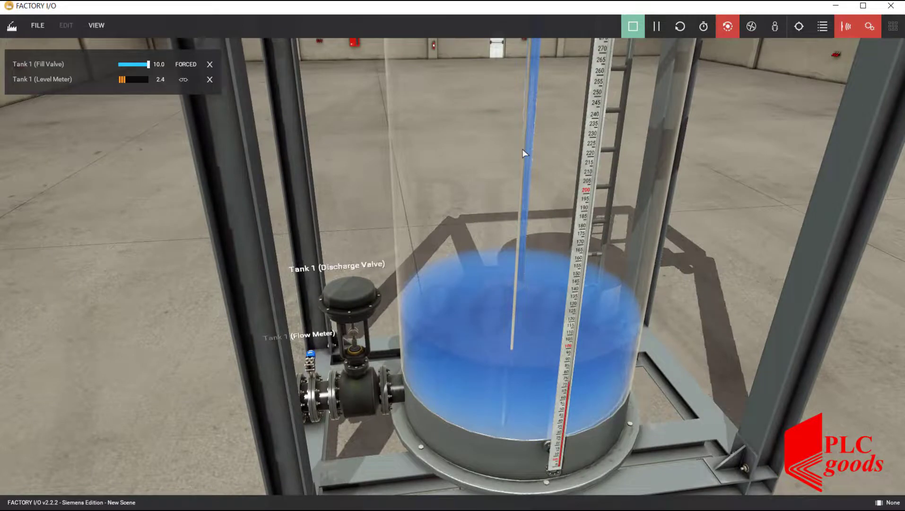
scroll(446, 146, "down", 6)
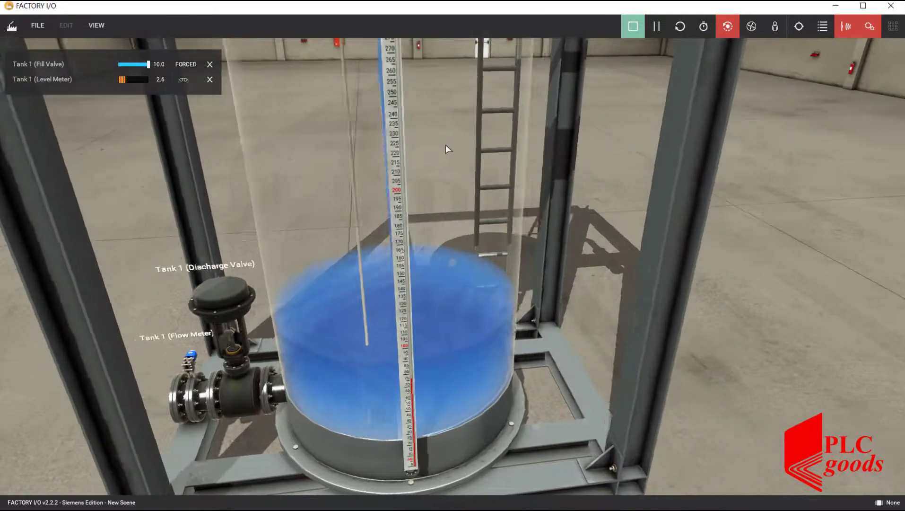
scroll(428, 149, "up", 4)
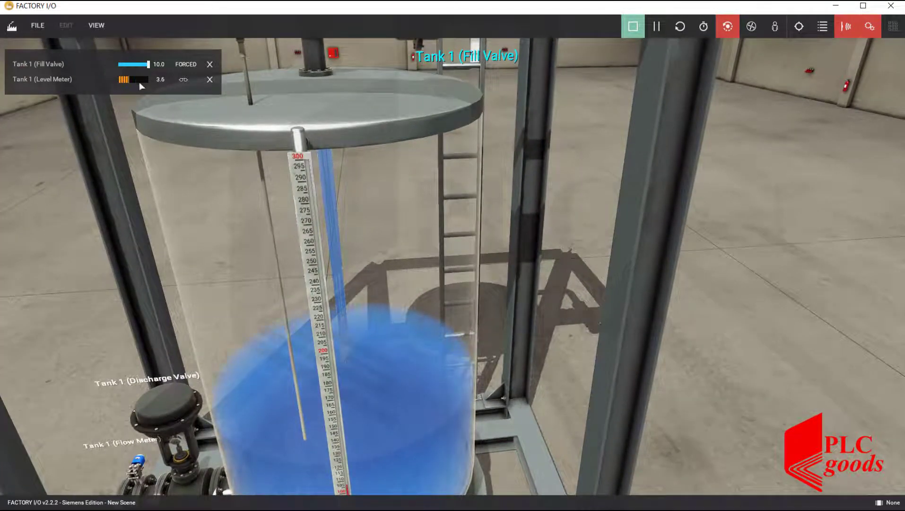
Close the Fill Valve to 0.0, release the Level Meter and Fill Valve, and clear both rows
left_click_drag(135, 80, 148, 88)
left_click(185, 80)
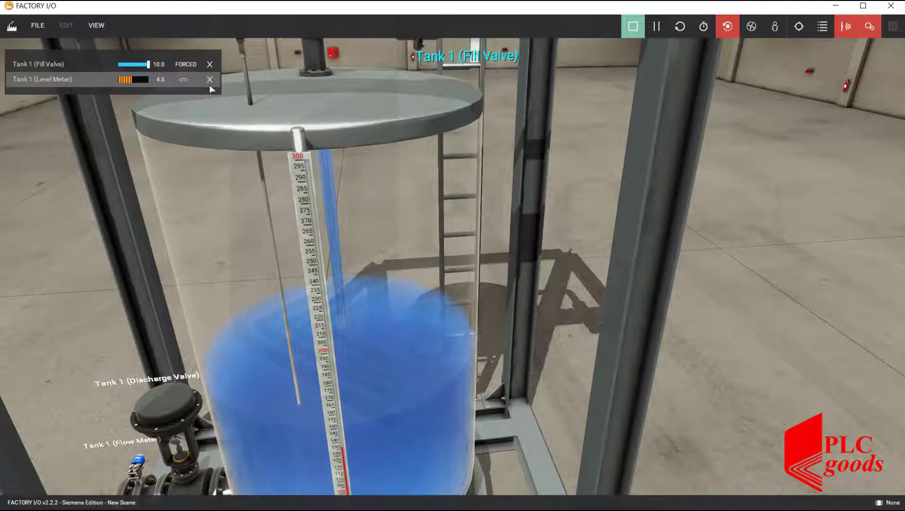
left_click_drag(150, 66, 106, 66)
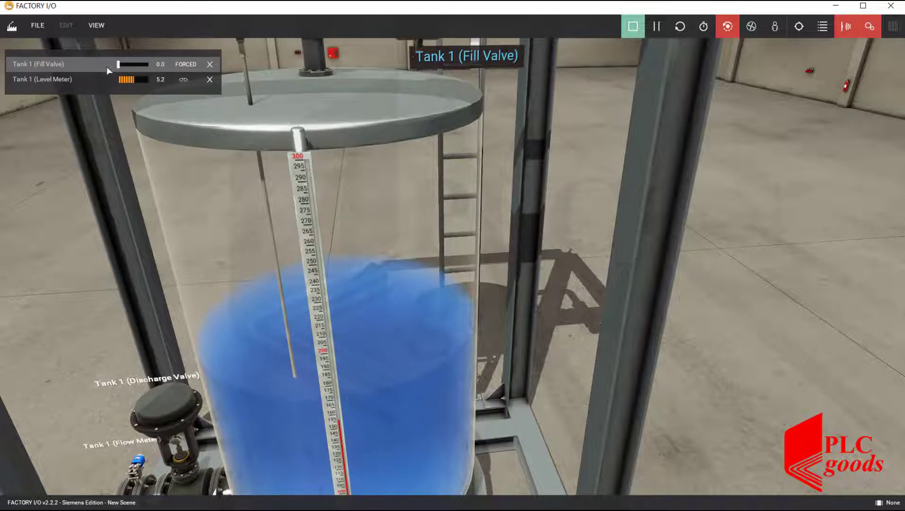
right_click_drag(270, 213, 273, 225)
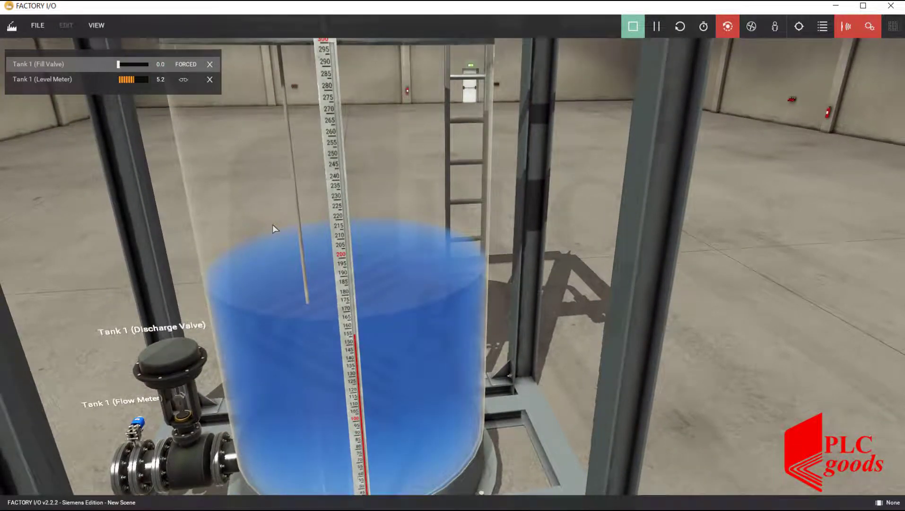
left_click(185, 65)
left_click(211, 65)
left_click(210, 65)
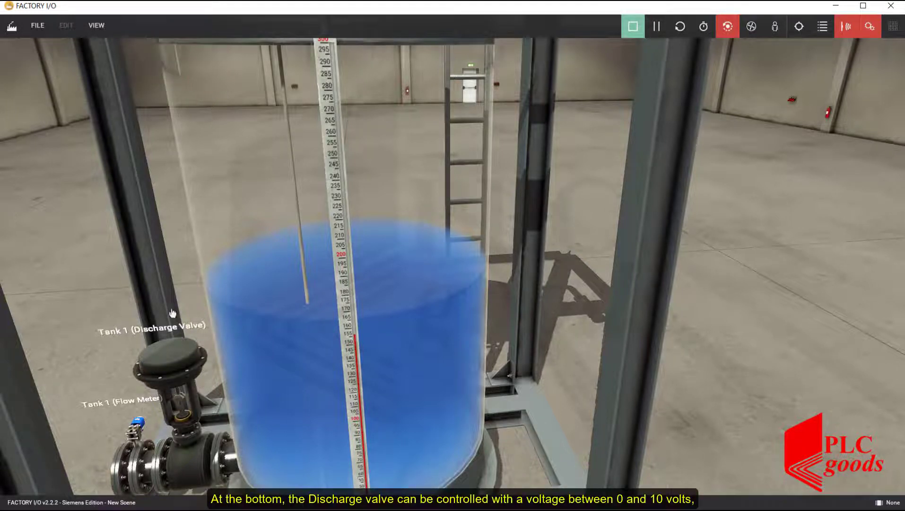
left_click(160, 331)
Force the Discharge Valve to about 4, close it to 0.0, and clear the Flow Meter and Discharge Valve rows
left_click(132, 404)
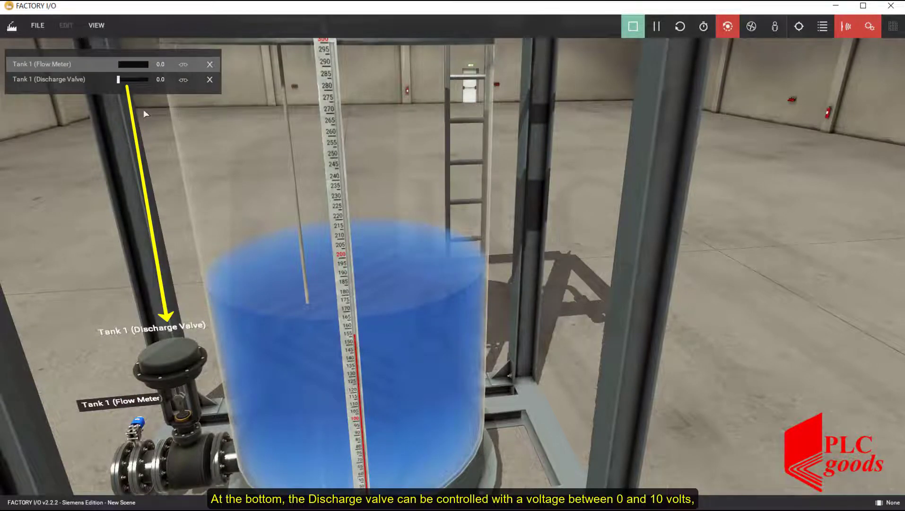
mouse_move(119, 80)
left_mouse_down()
mouse_move(153, 83)
mouse_move(131, 84)
left_mouse_up()
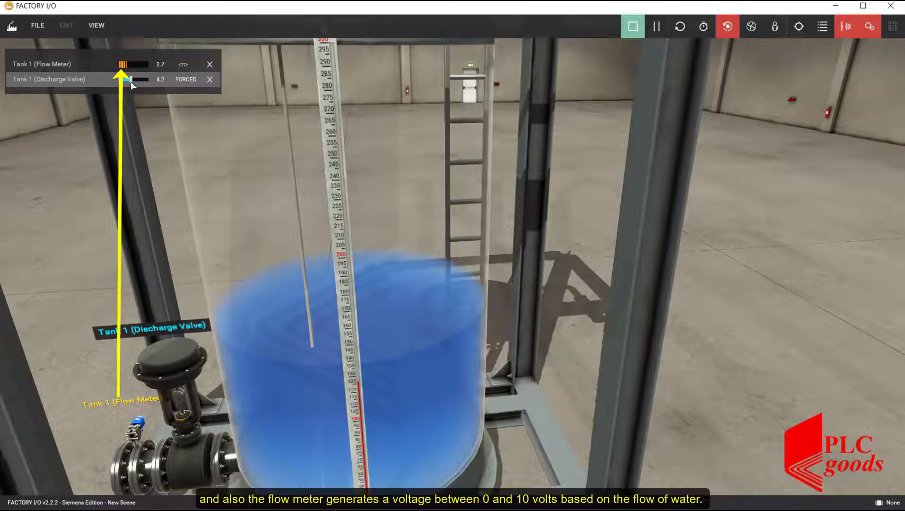
left_click_drag(129, 85, 98, 88)
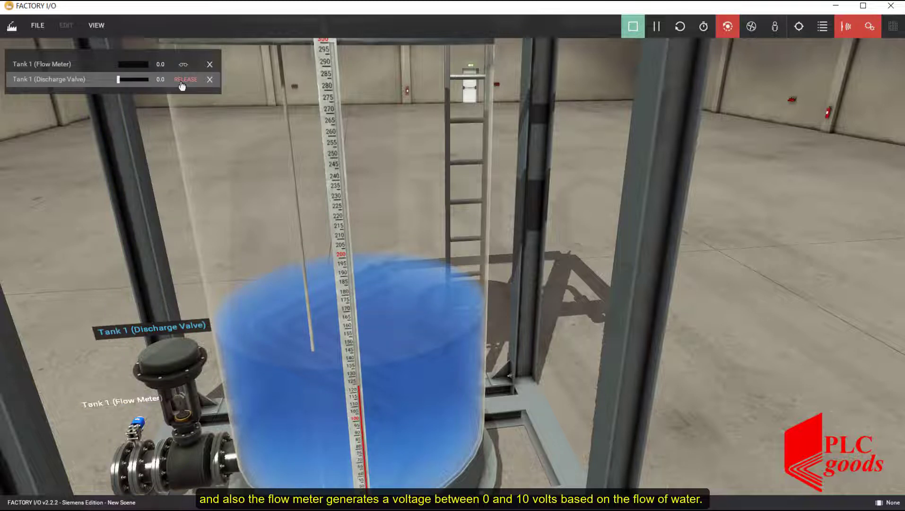
left_click(210, 65)
left_click(210, 66)
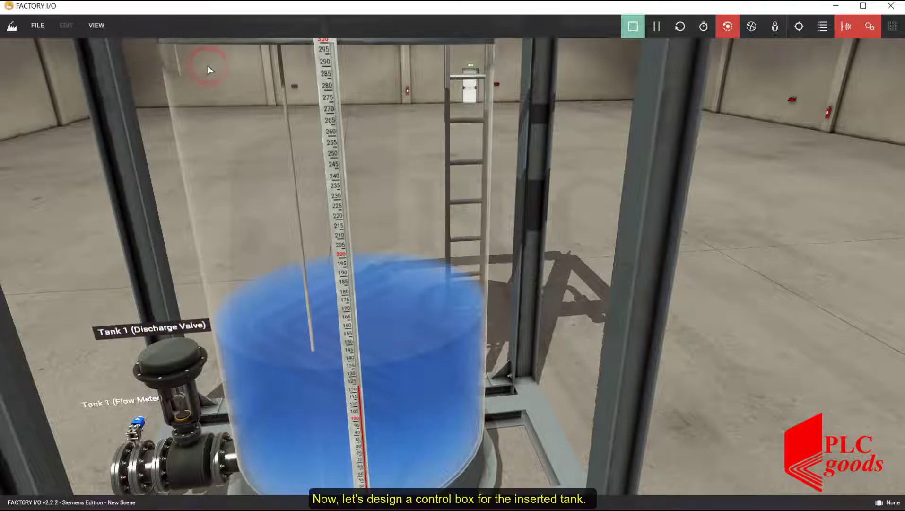
Stop the simulation and place a stand with the white switchboard box from Operators beside the tank
left_click(633, 26)
scroll(442, 190, "down", 5)
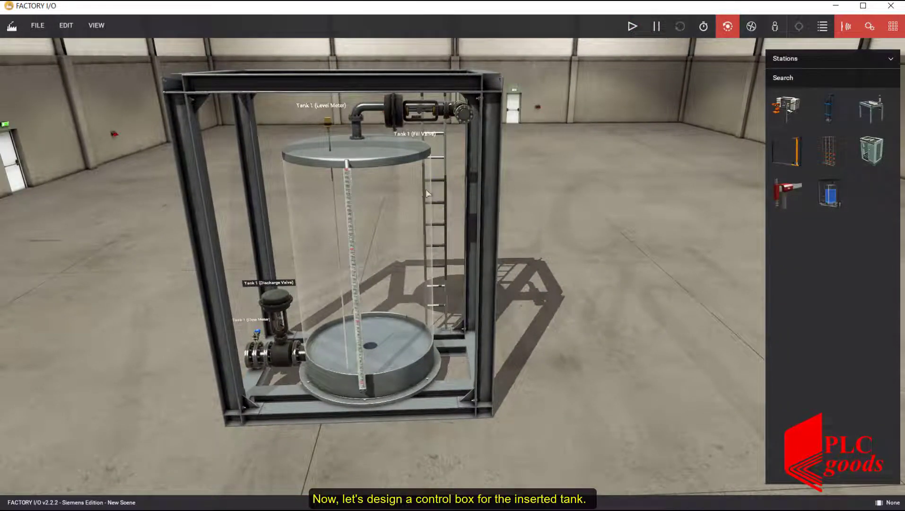
left_click(801, 64)
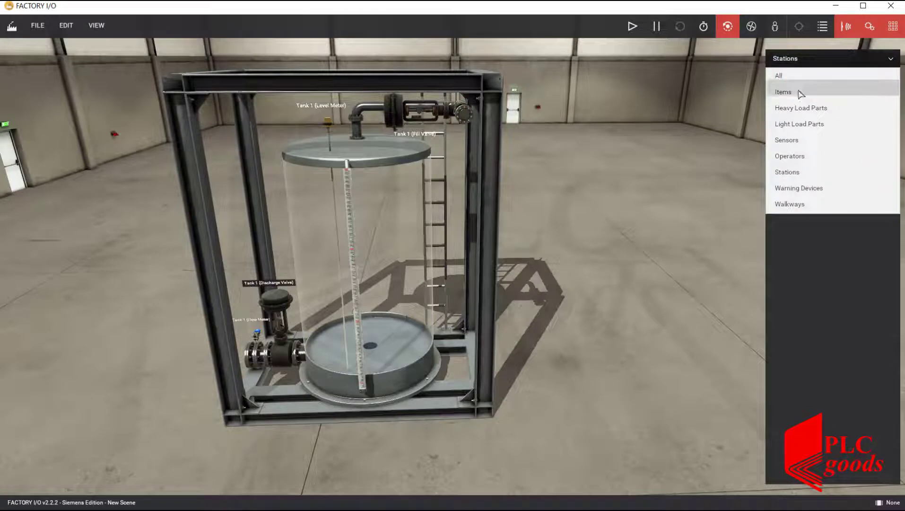
left_click(789, 162)
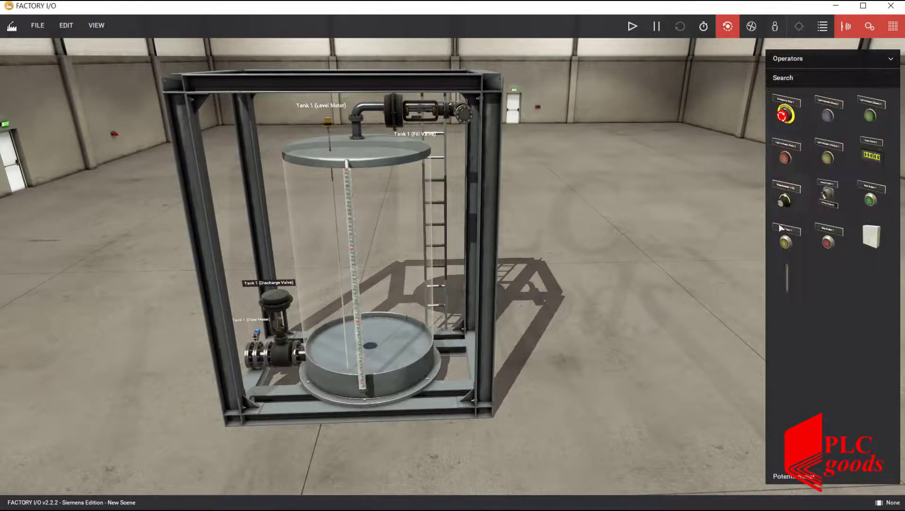
left_click_drag(789, 289, 464, 431)
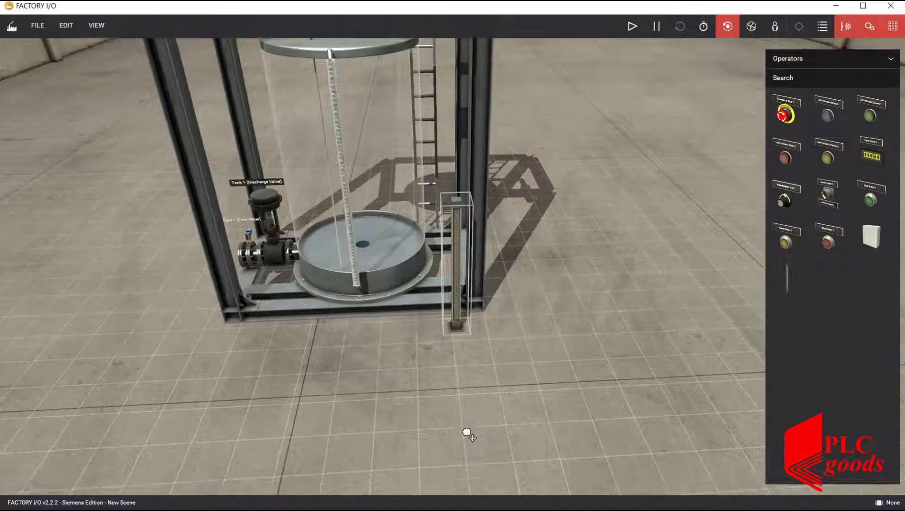
left_click_drag(870, 239, 462, 176)
scroll(452, 265, "up", 5)
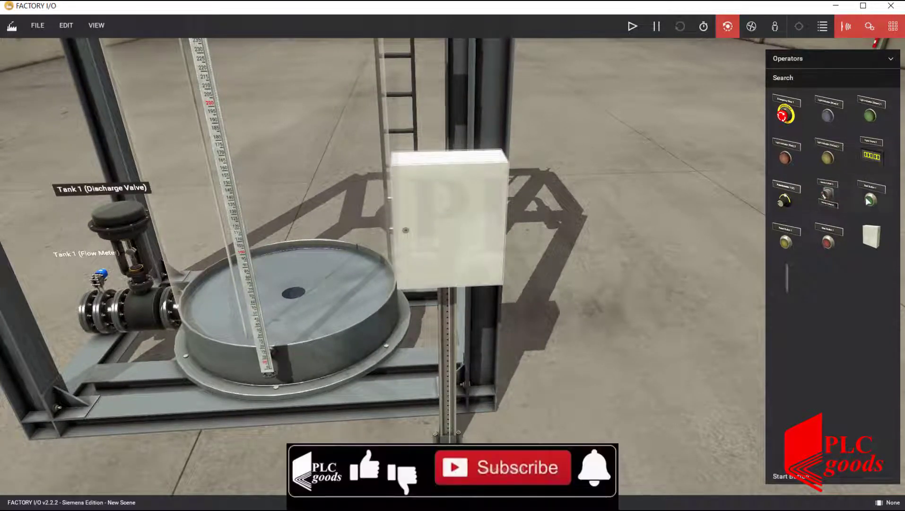
left_click_drag(872, 196, 424, 283)
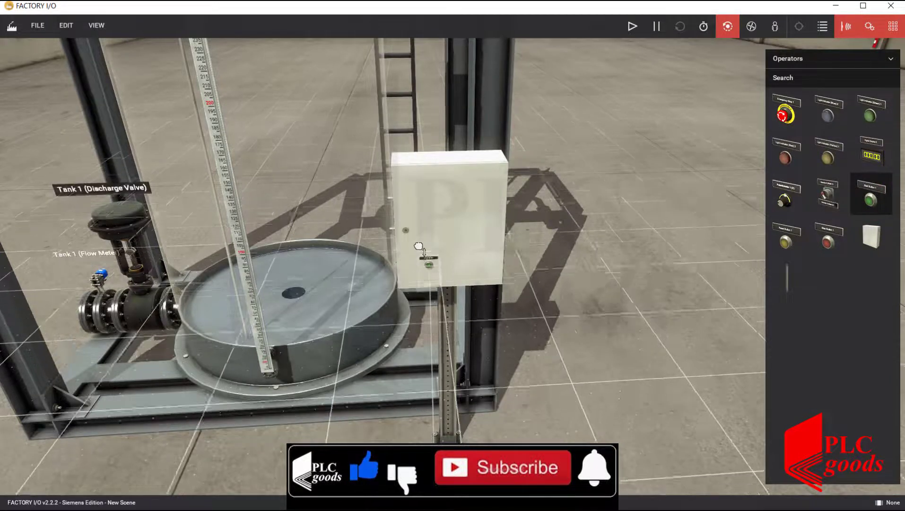
Mount a Start Button, Stop Button, Digital Display and Potentiometer in a row on the switchboard
right_click_drag(425, 196, 427, 206)
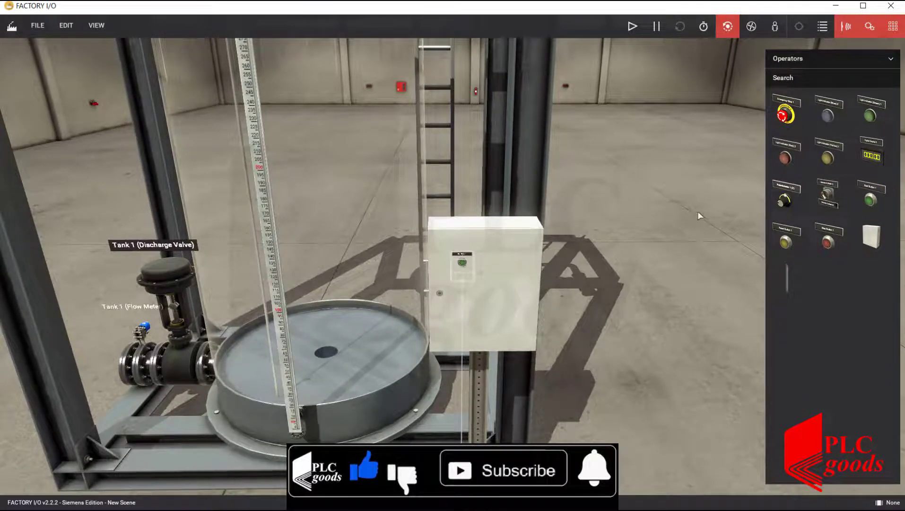
left_click_drag(829, 242, 490, 265)
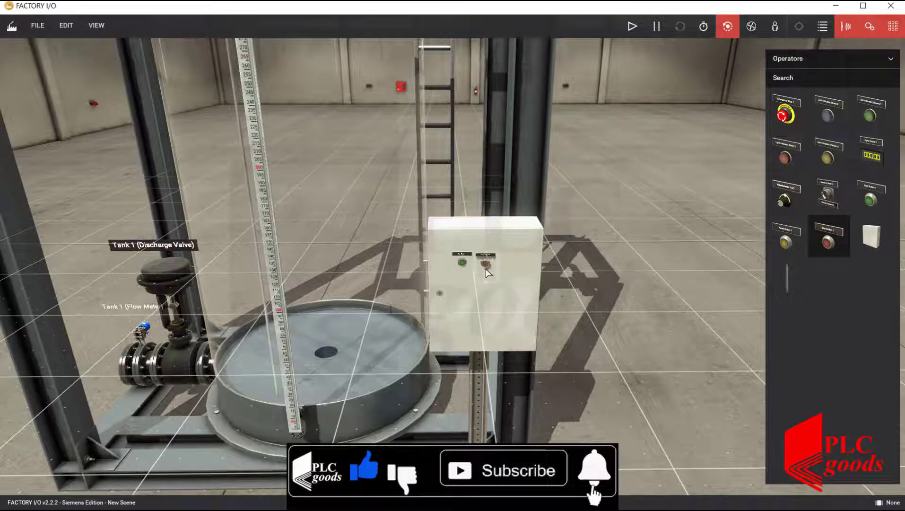
right_click_drag(489, 265, 618, 256)
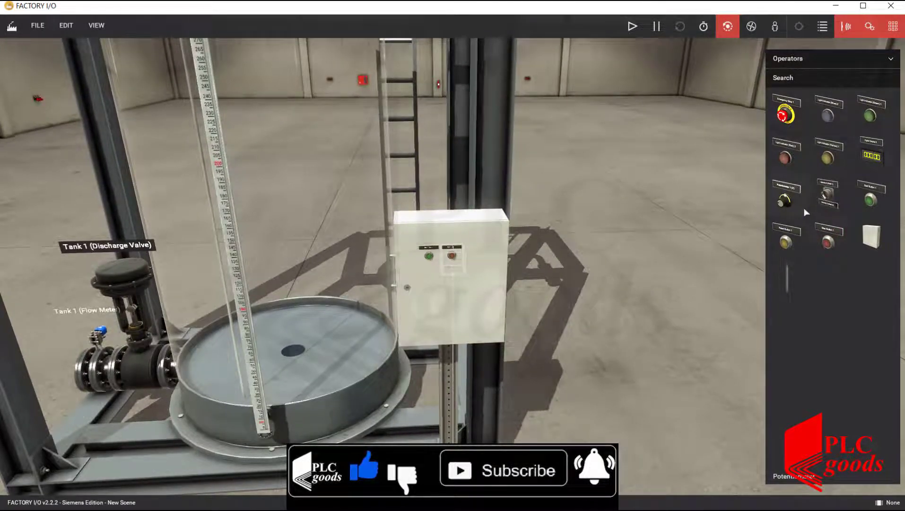
left_click_drag(872, 156, 475, 258)
right_click_drag(475, 258, 477, 262)
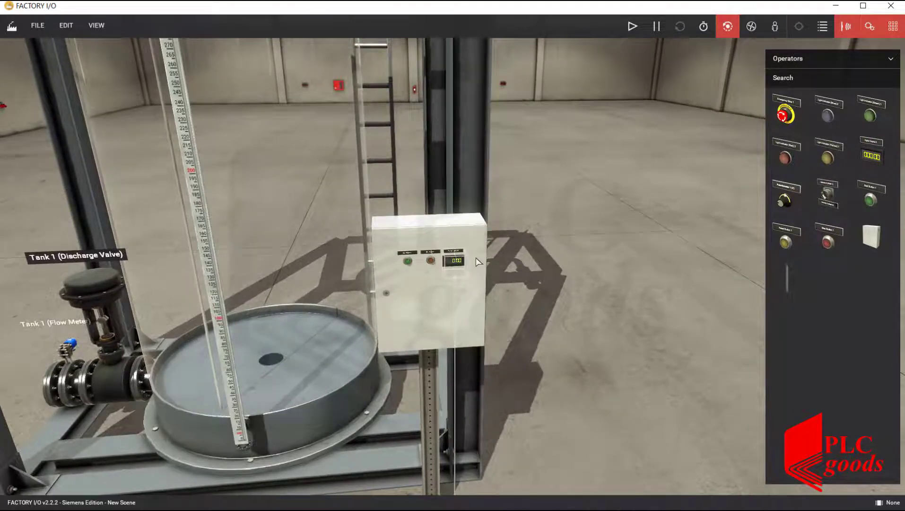
left_click_drag(785, 199, 475, 278)
right_click_drag(474, 277, 405, 262)
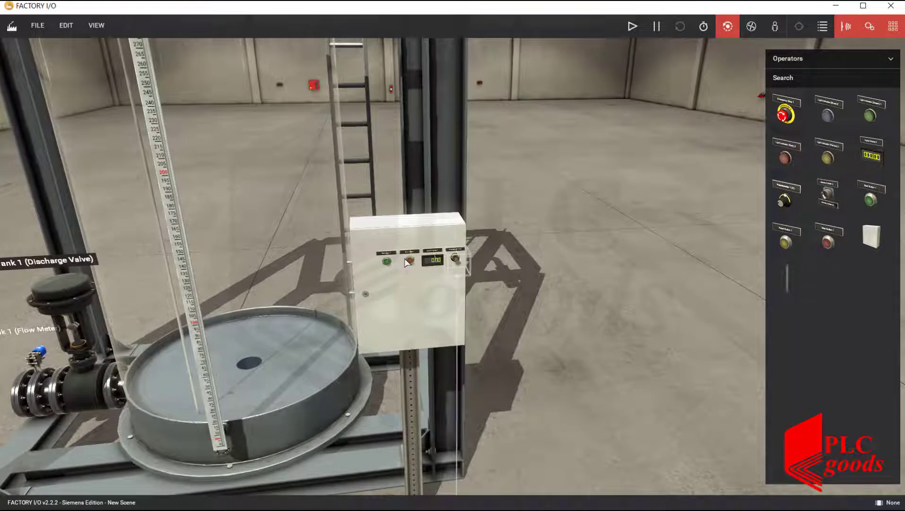
Paste a copy of the four-operator row and drop it below the first
scroll(404, 274, "up", 2)
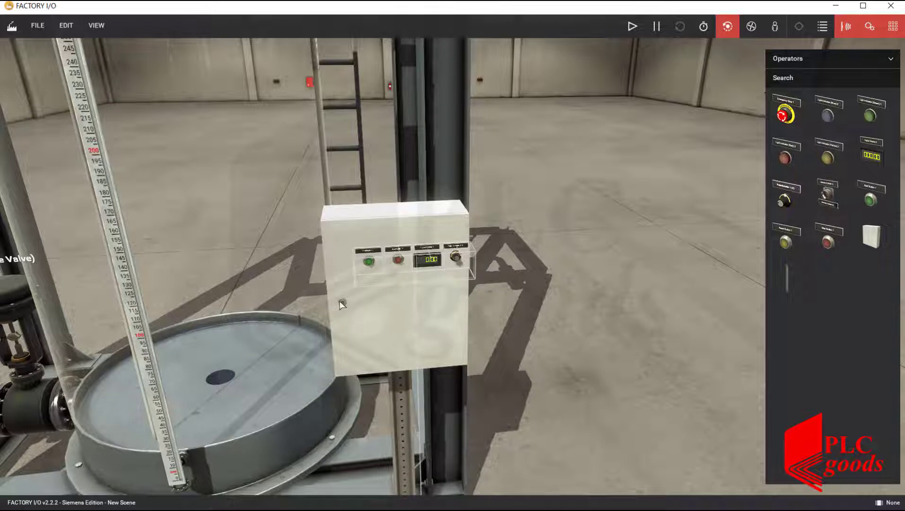
key("ctrl+v")
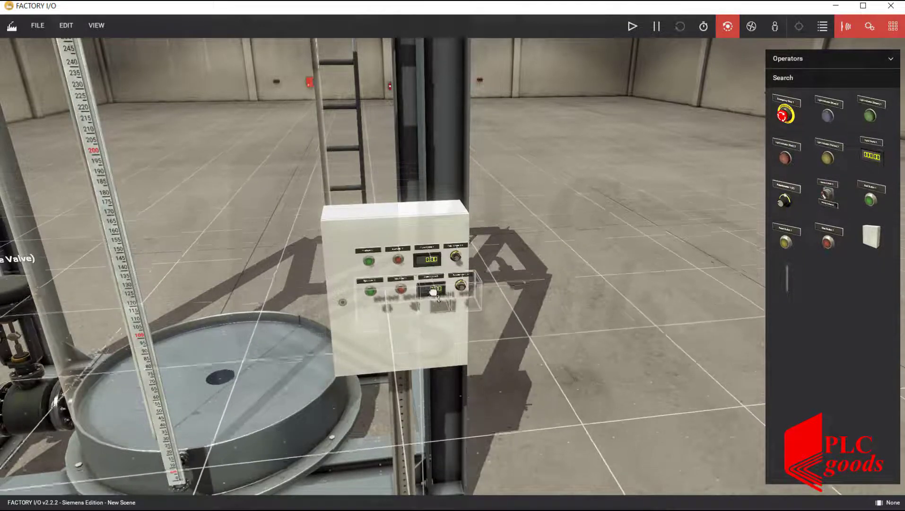
mouse_move(433, 295)
right_mouse_down()
mouse_move(427, 317)
mouse_move(390, 303)
mouse_move(501, 291)
mouse_move(449, 295)
right_mouse_up()
left_click(425, 314)
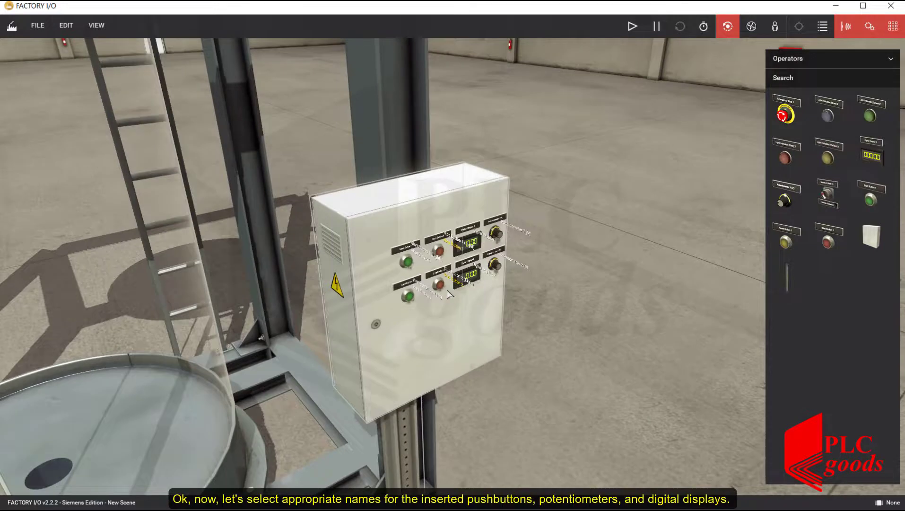
Hide the name labels and rename Start Button 1 and Stop Button 1 with the suffix _Filling
scroll(449, 294, "up", 2)
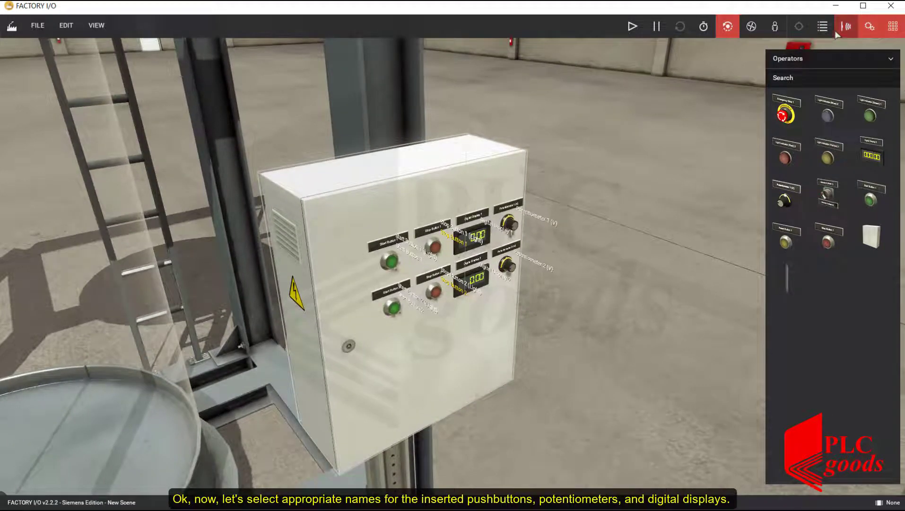
left_click(870, 27)
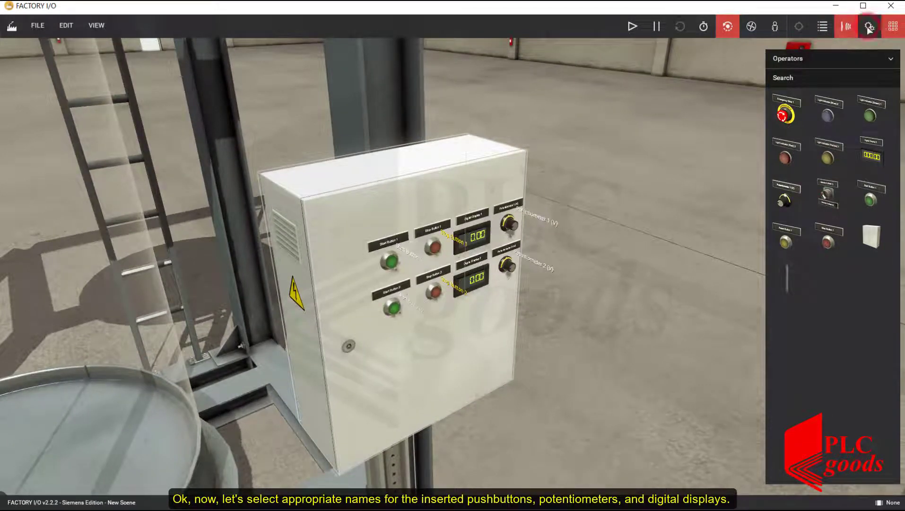
left_click(414, 259)
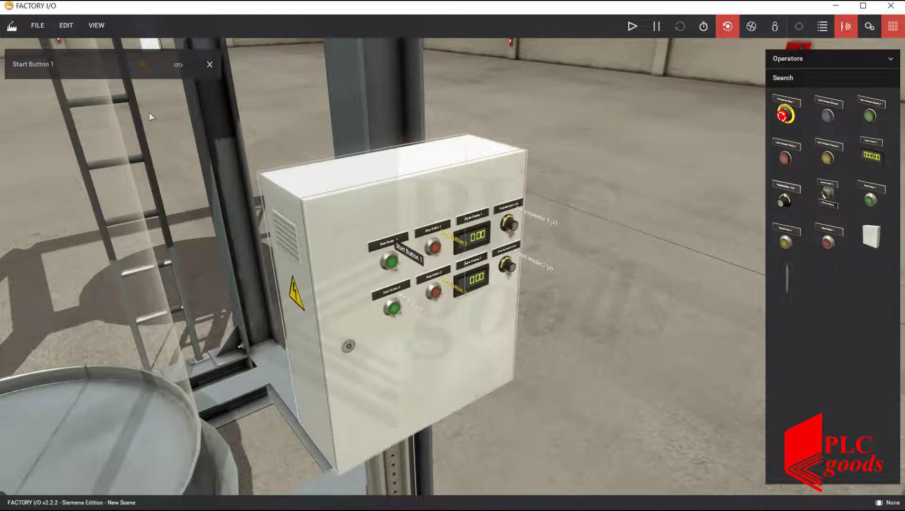
left_click(67, 63)
left_click(67, 66)
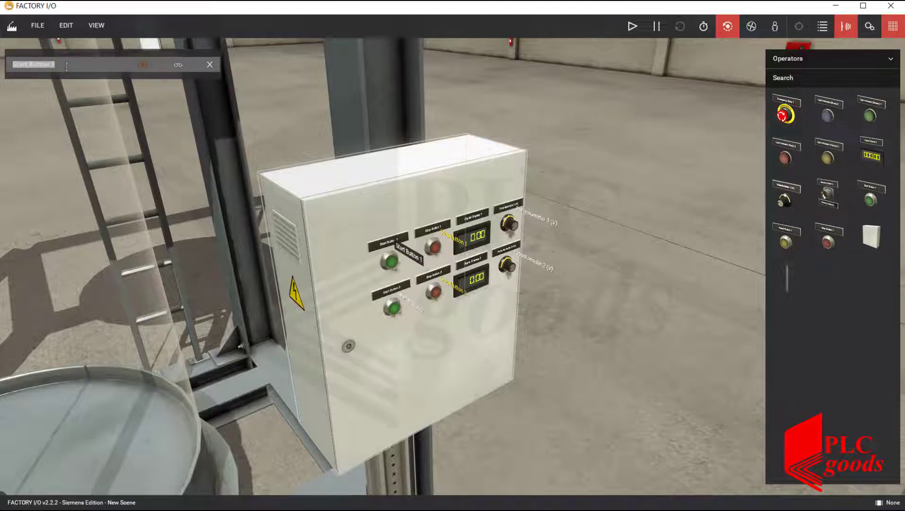
left_click(67, 66)
left_click(452, 238)
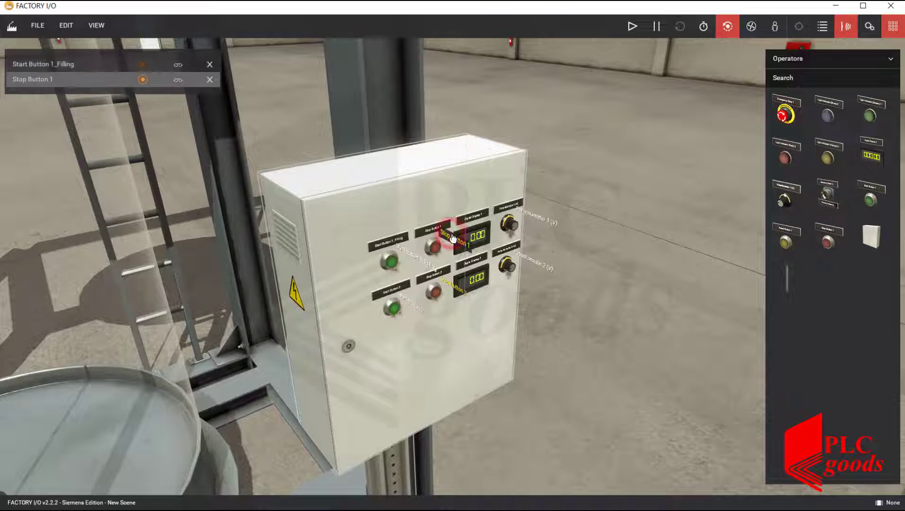
left_click(76, 82)
type("_Filling")
left_click(413, 305)
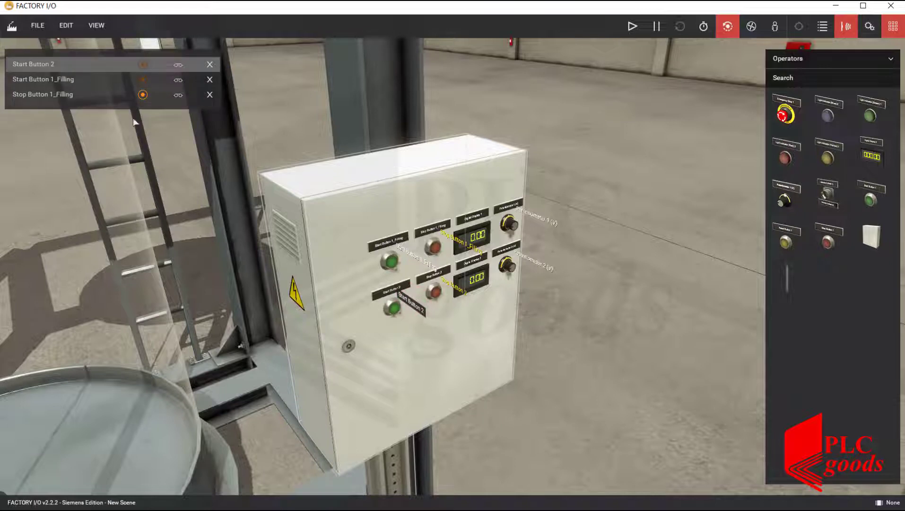
Rename Start Button 2 and Stop Button 2 with the suffix _Discharging
left_click(67, 68)
left_click(70, 68)
type("_Discharging")
left_click(457, 293)
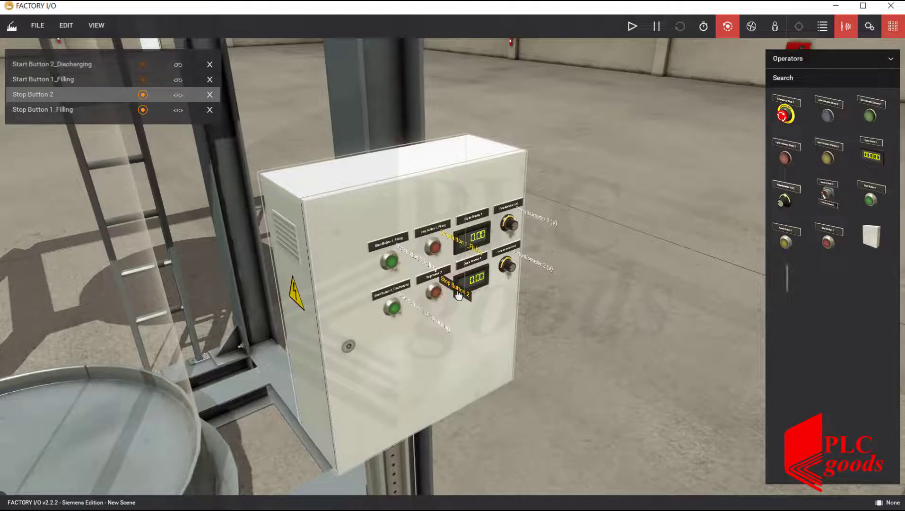
left_click(62, 93)
left_click(70, 95)
type("_Discharging")
left_click(121, 148)
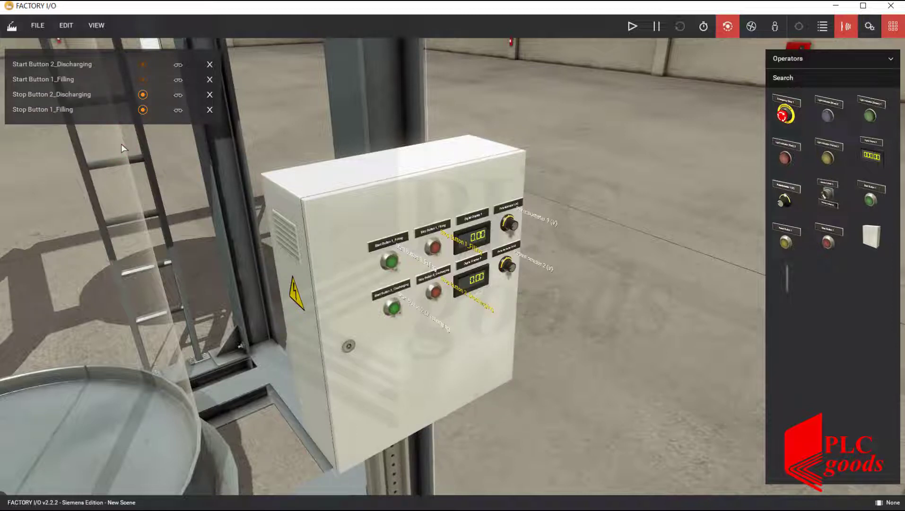
Remove all four push-button rows from the tag list
left_click(210, 109)
left_click(210, 94)
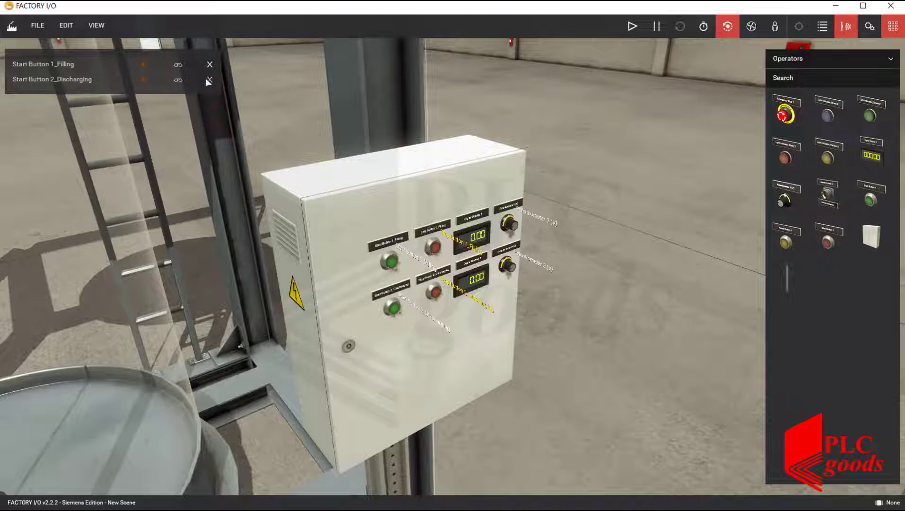
left_click(210, 79)
left_click(210, 64)
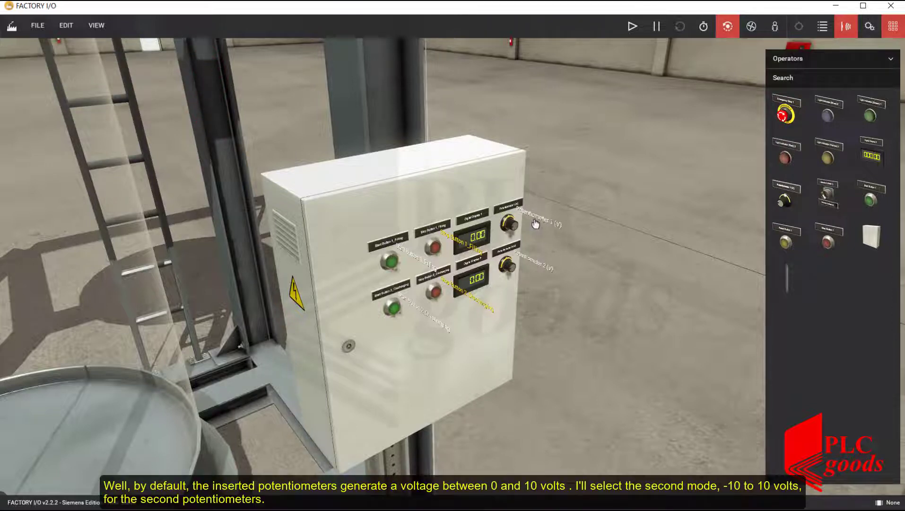
Keep Potentiometer 1's range unchanged and rename it 'Potentiometer 1 (0:10V)'
right_click(515, 226)
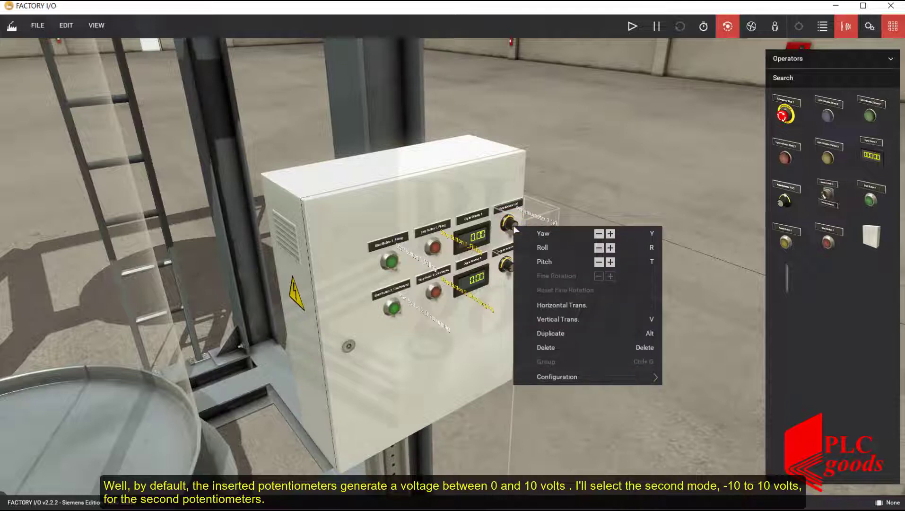
mouse_move(641, 374)
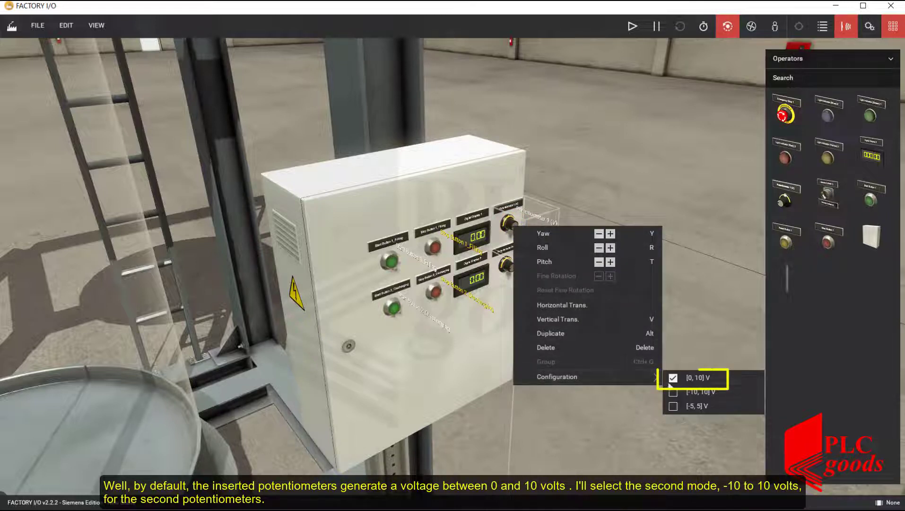
left_click(675, 352)
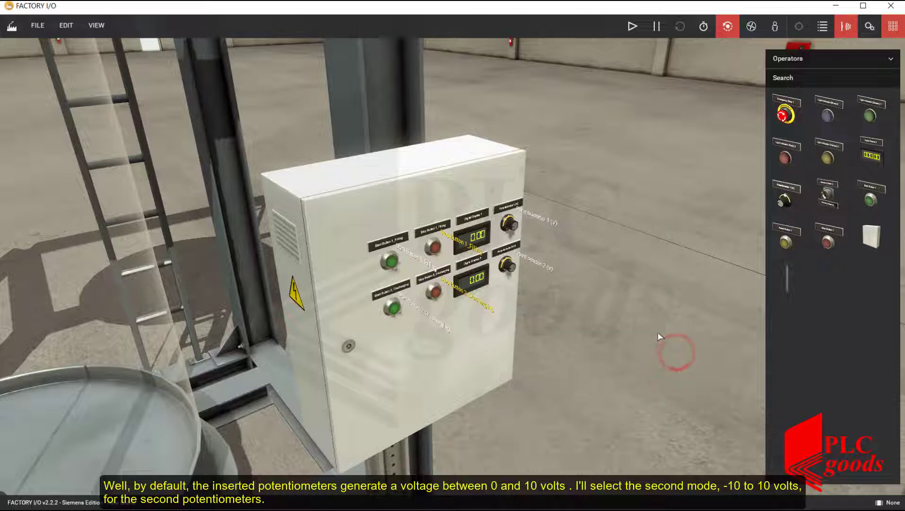
left_click(540, 221)
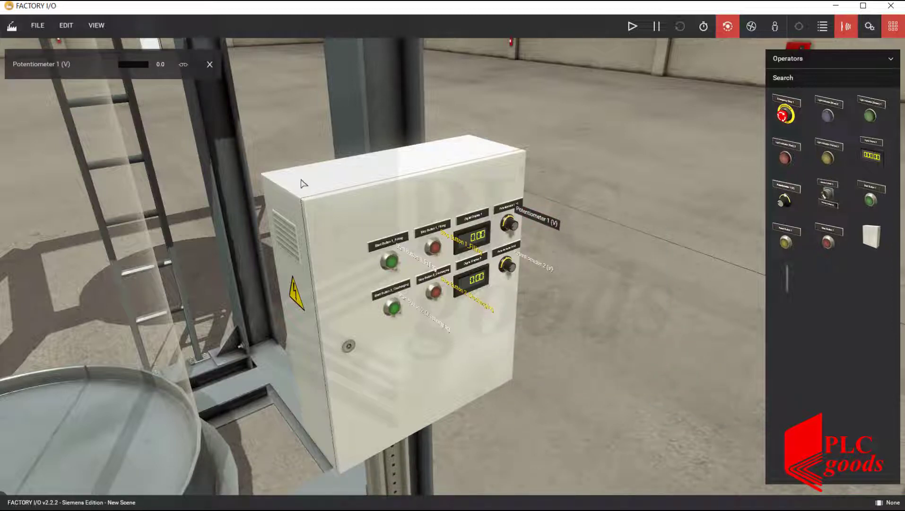
left_click(76, 66)
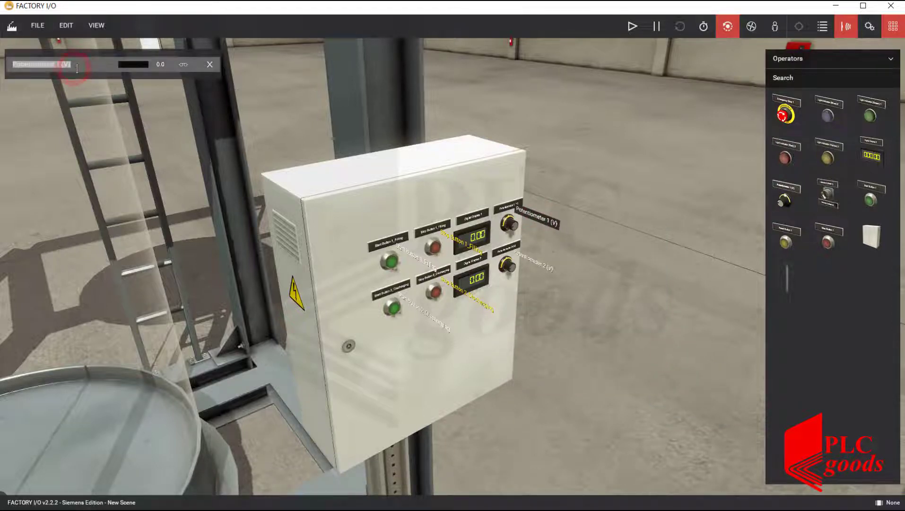
double_click(78, 69)
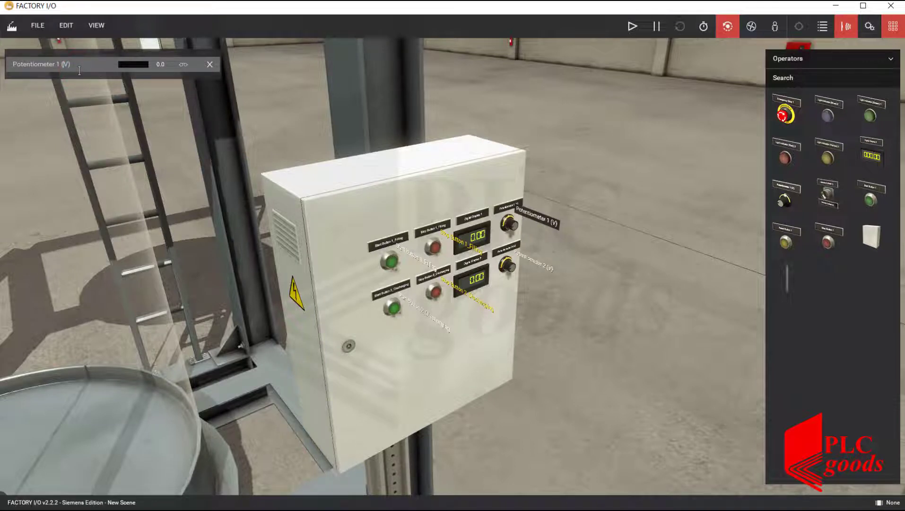
type("0:10")
left_click(510, 269)
Give Potentiometer 2 the [-10, 10] V range, rename it 'Potentiometer 2 (-10:10V)', and clear both rows
right_click(510, 270)
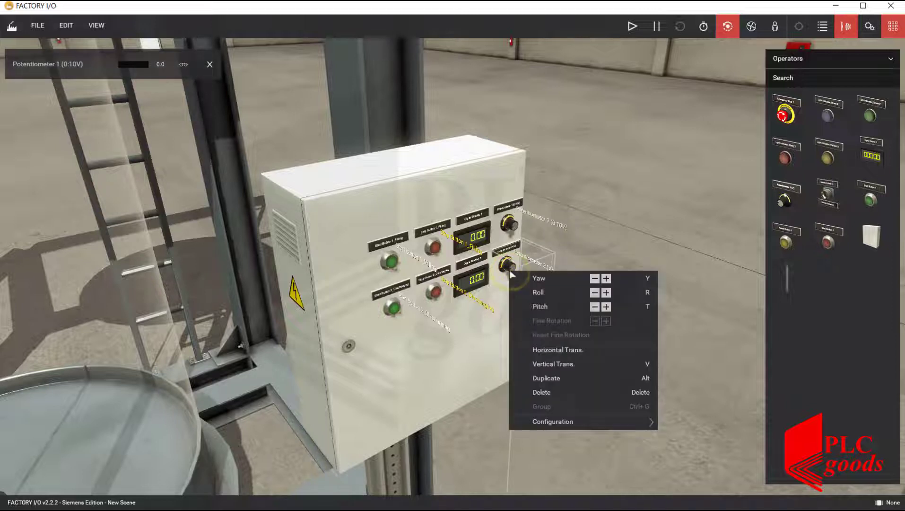
mouse_move(623, 420)
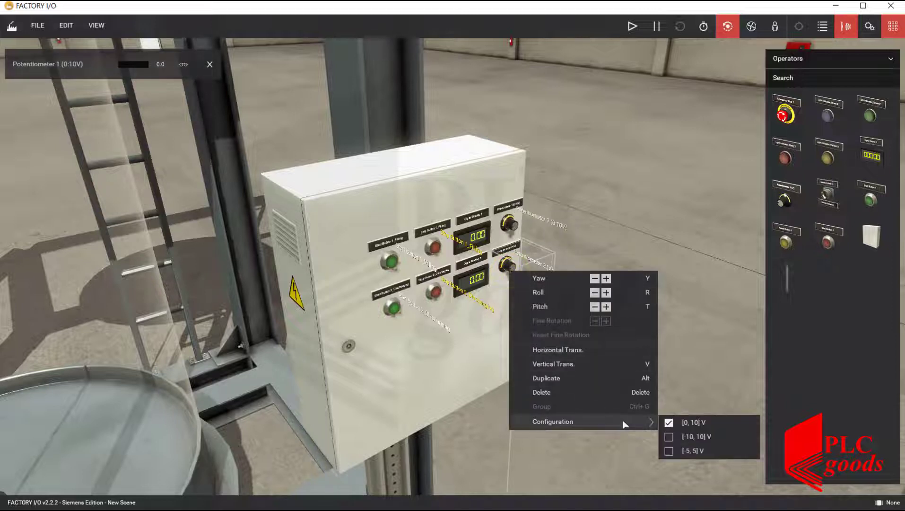
left_click(670, 437)
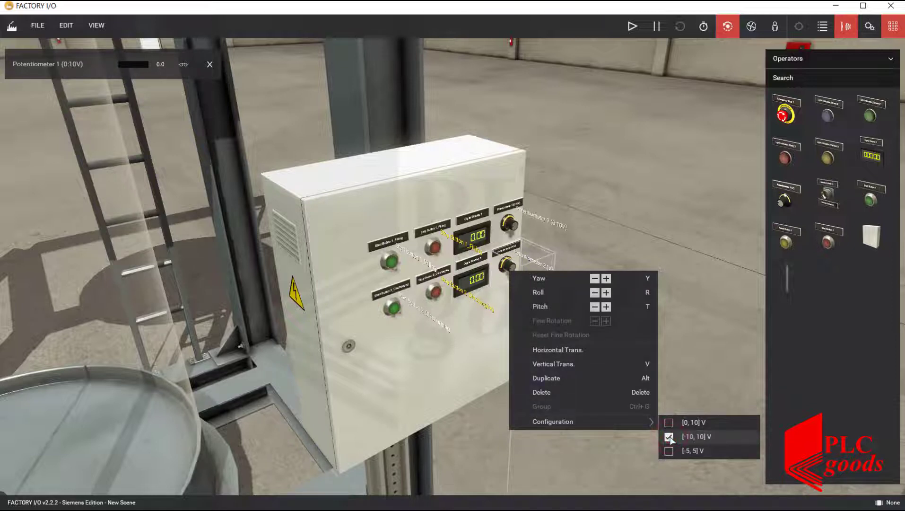
left_click(688, 405)
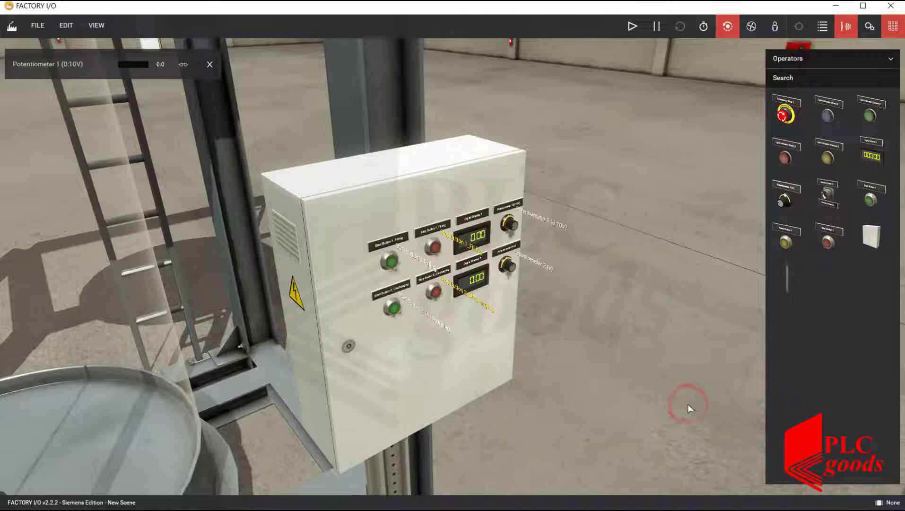
left_click(531, 263)
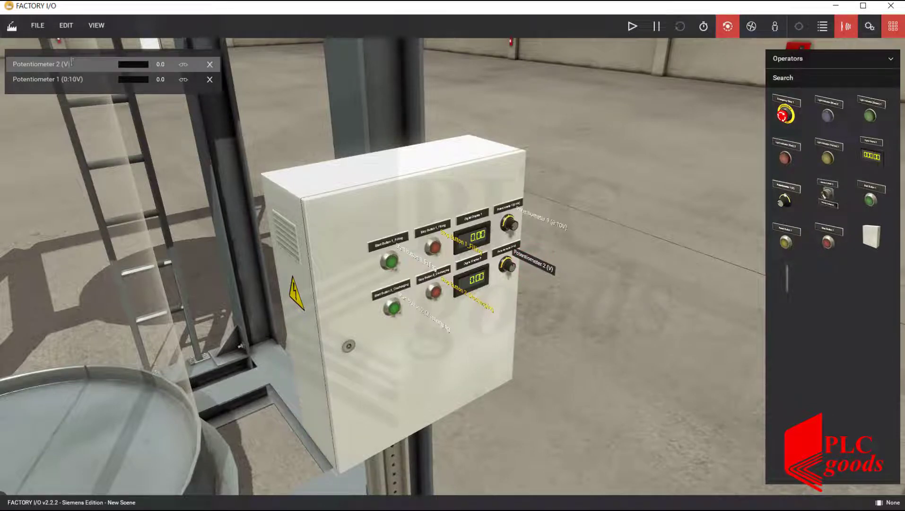
double_click(66, 64)
left_click(81, 78)
type("-10:10")
left_click(102, 101)
left_click(210, 79)
left_click(210, 64)
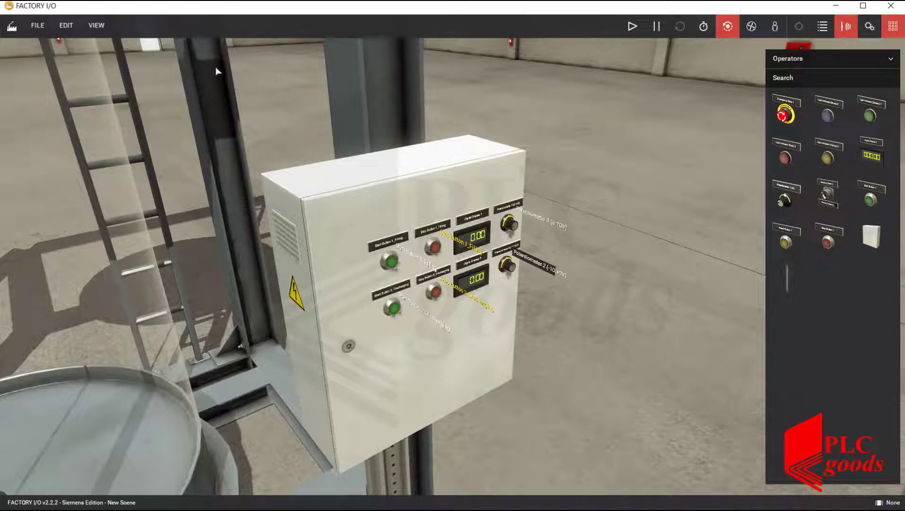
Swap the sensor tag labels for actuator tags and add Digital Display 1 to the value list
left_click(840, 37)
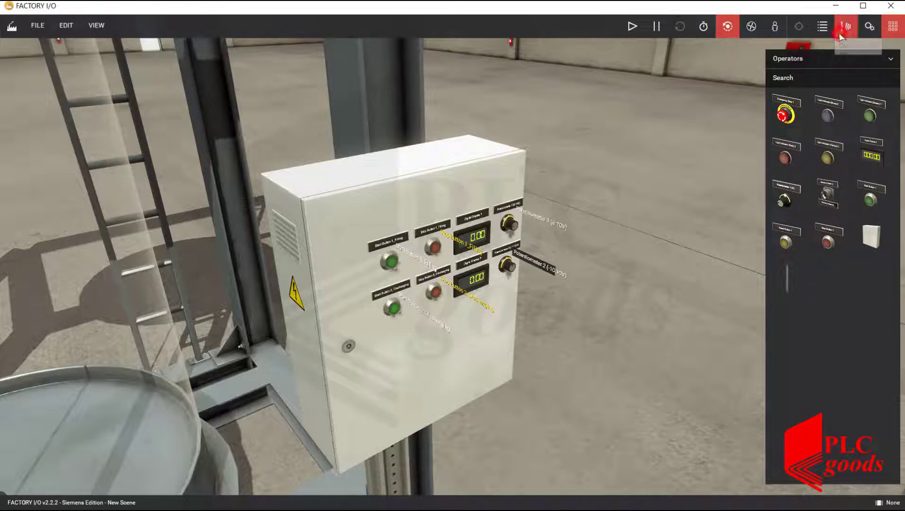
left_click(869, 27)
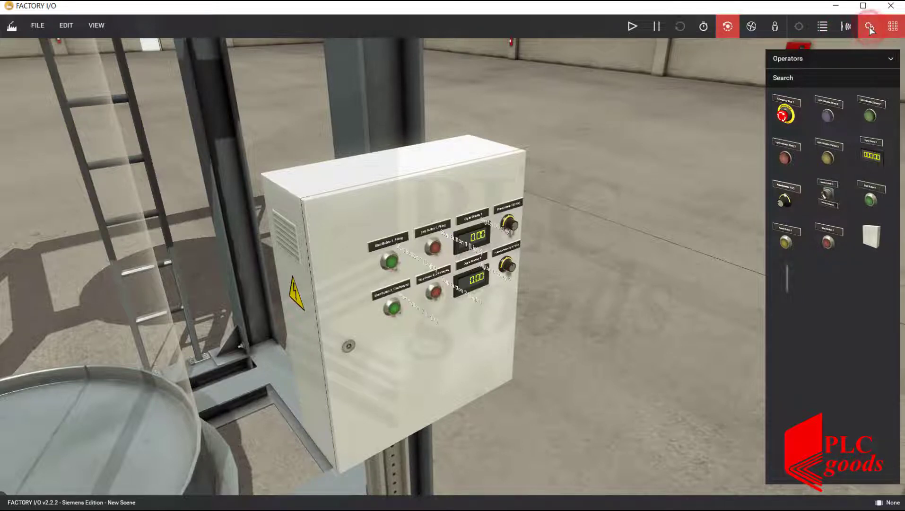
left_click(496, 231)
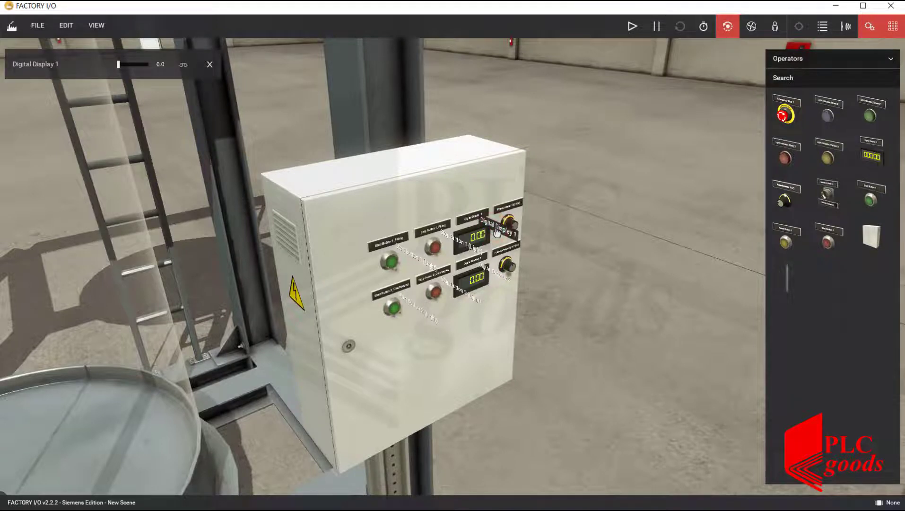
Append '_Liqui' to Digital Display 1's name and force its value to 2.5
left_click(63, 64)
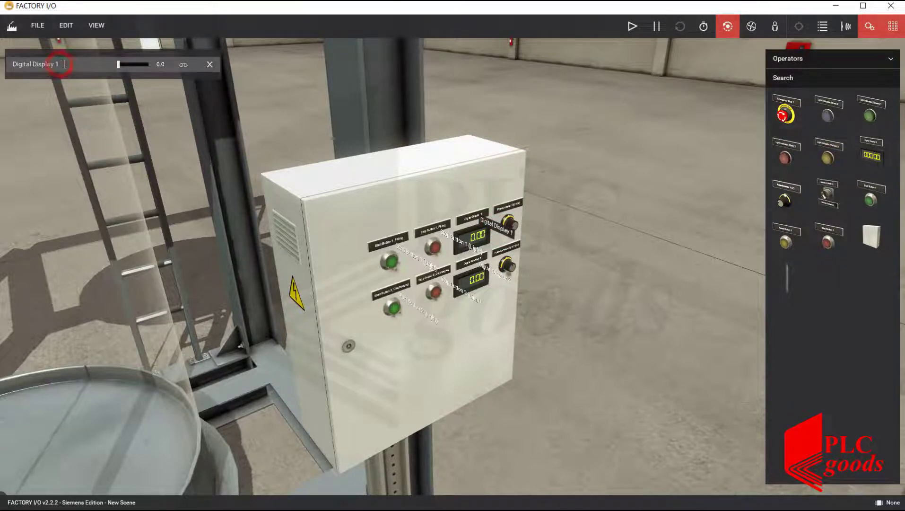
double_click(63, 65)
left_click(62, 64)
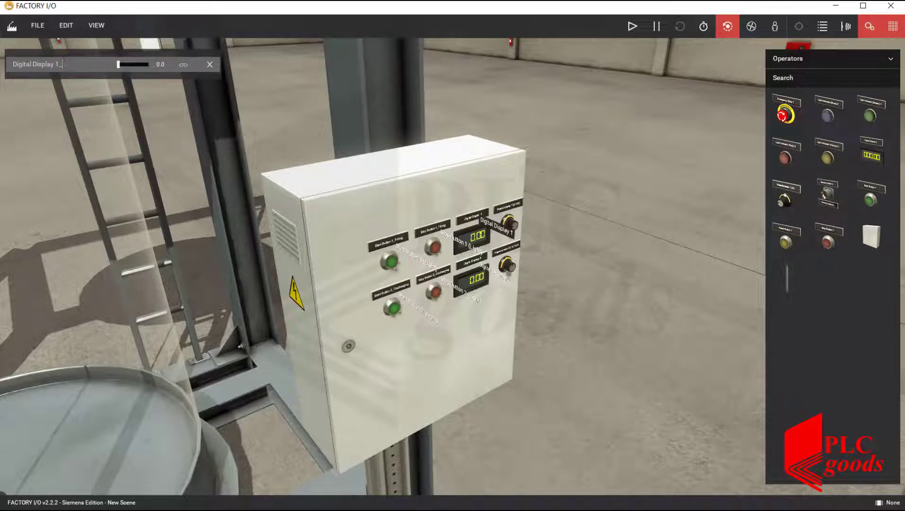
type("_Liquid Level")
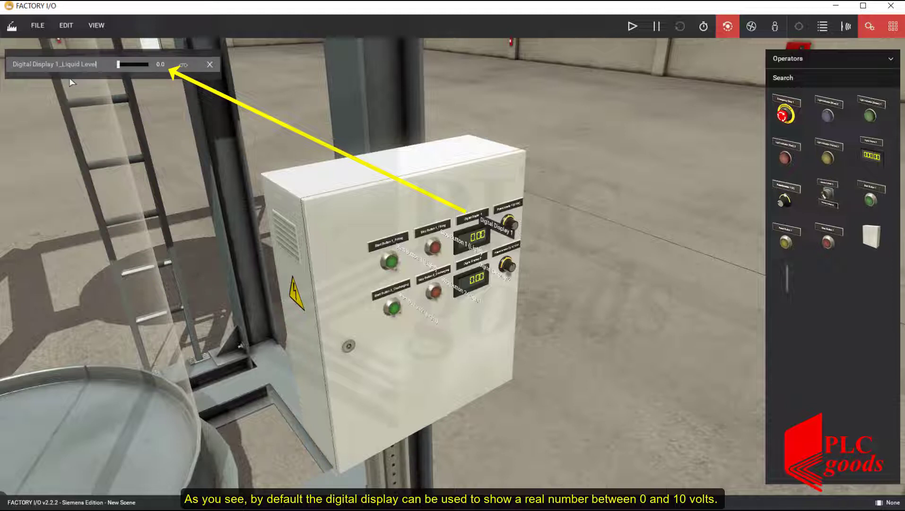
left_click_drag(121, 65, 145, 68)
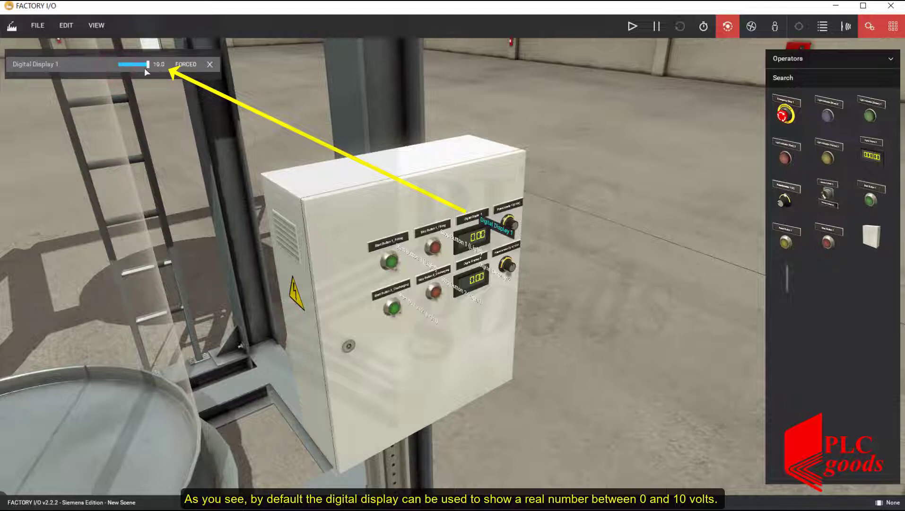
left_click(126, 66)
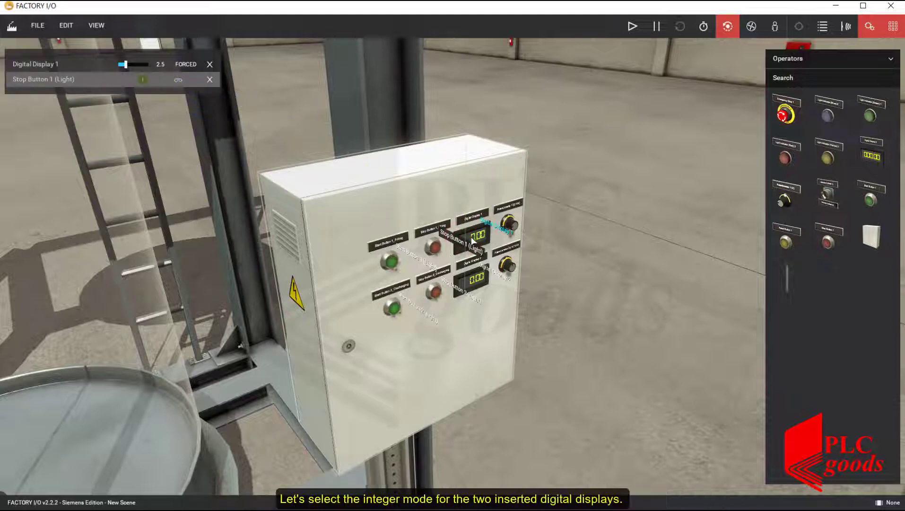
Switch Digital Display 1 and Digital Display 2 to Integer mode
right_click(472, 236)
mouse_move(595, 387)
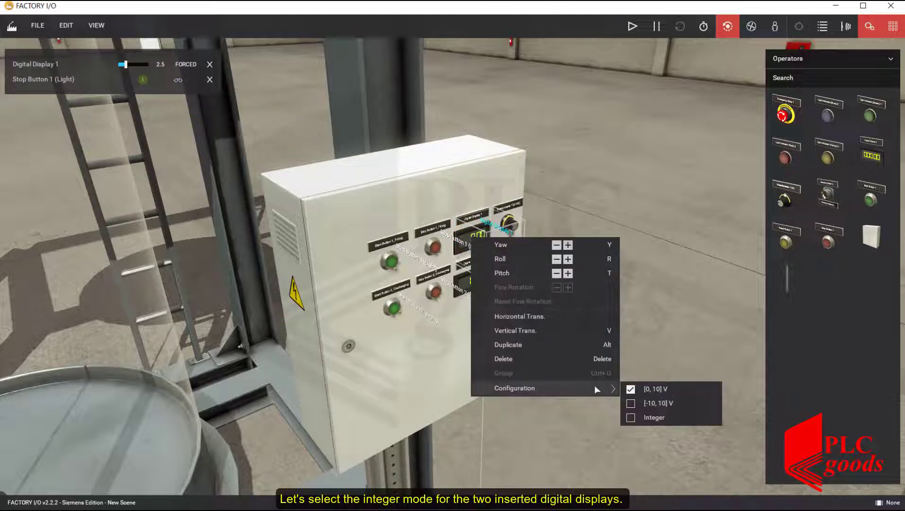
left_click(636, 417)
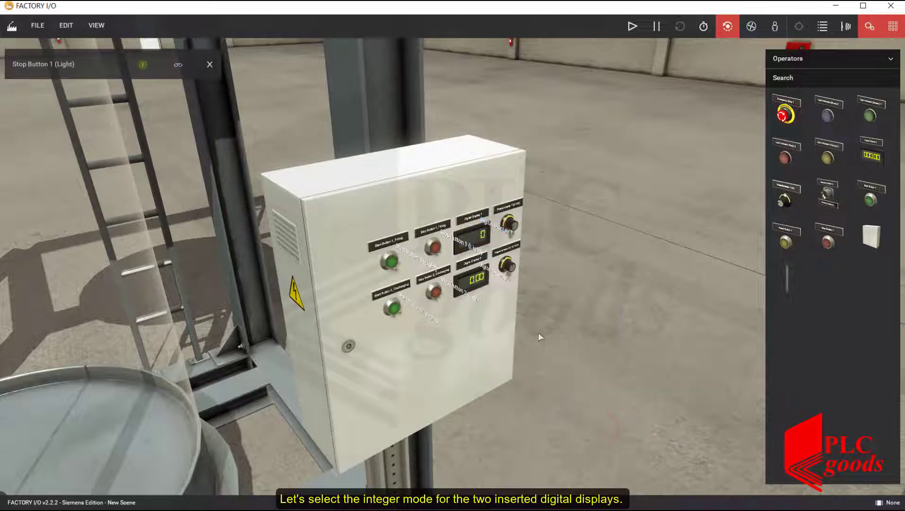
right_click(479, 276)
mouse_move(605, 424)
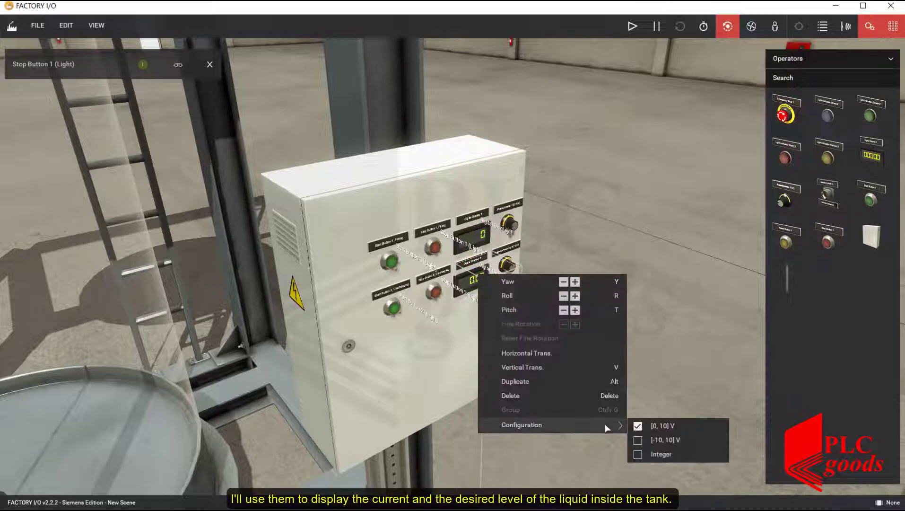
left_click(638, 455)
left_click(657, 372)
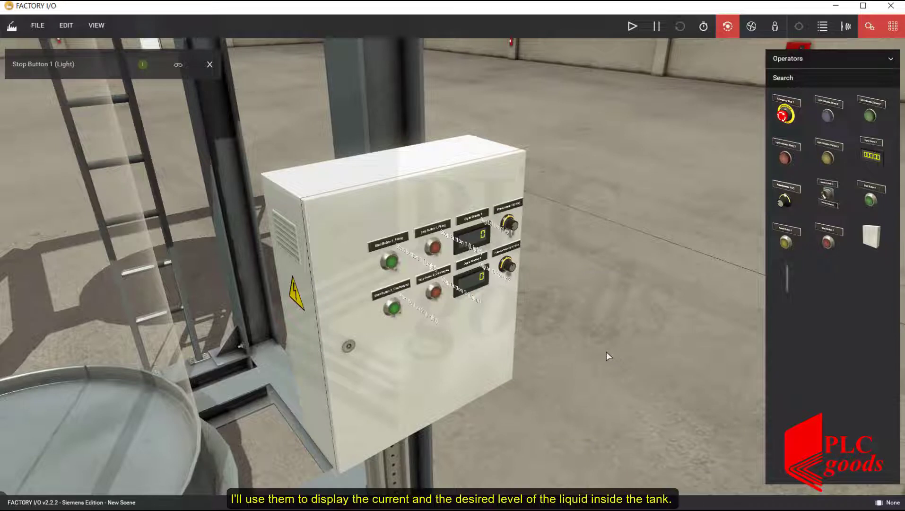
Append '_Liquid Lev' to Digital Display 1's name and remove the Stop Button 1 (Light) watch row
left_click(490, 223)
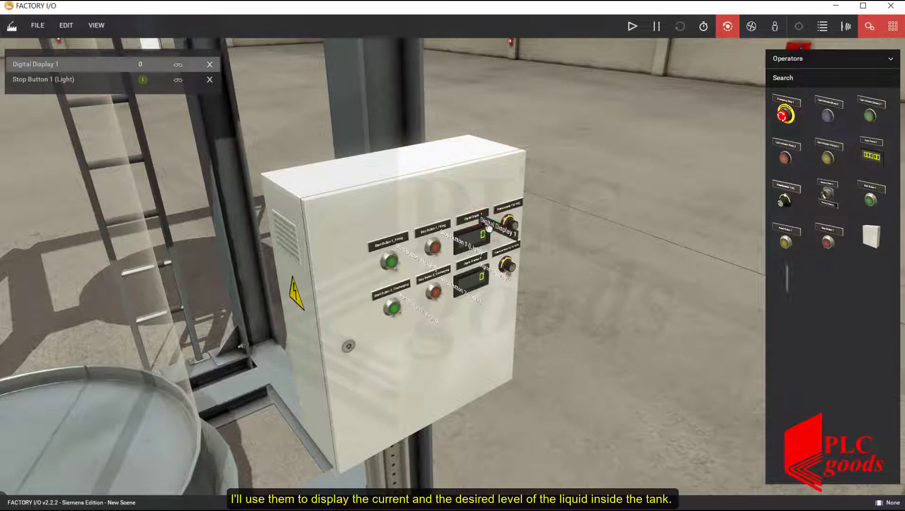
left_click(67, 65)
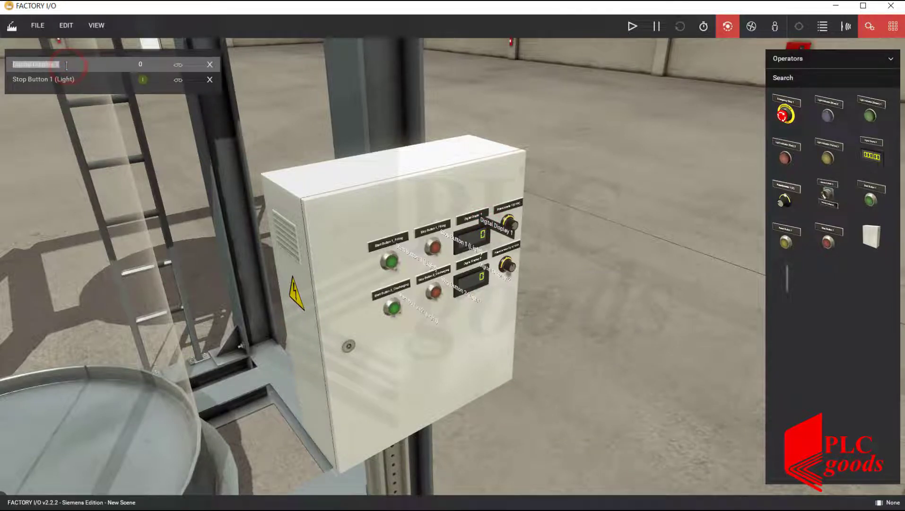
left_click(70, 65)
type("_Liquid Level")
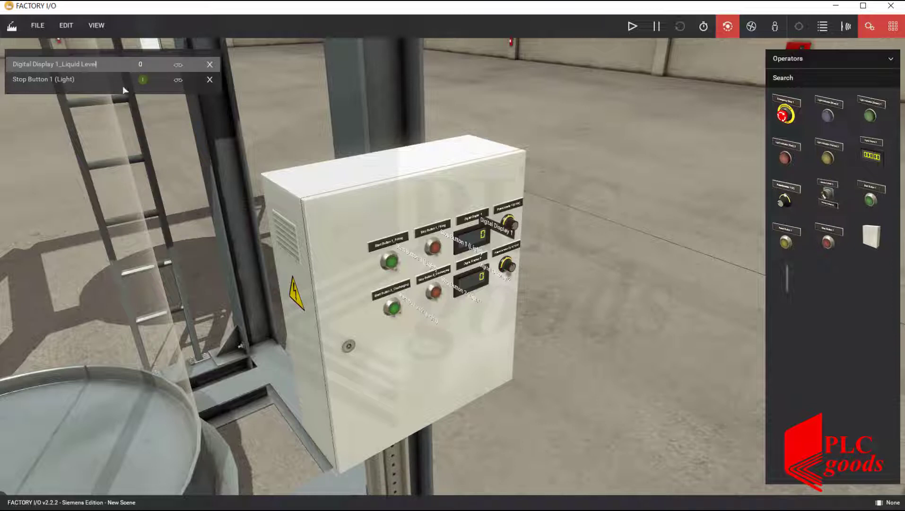
left_click(210, 79)
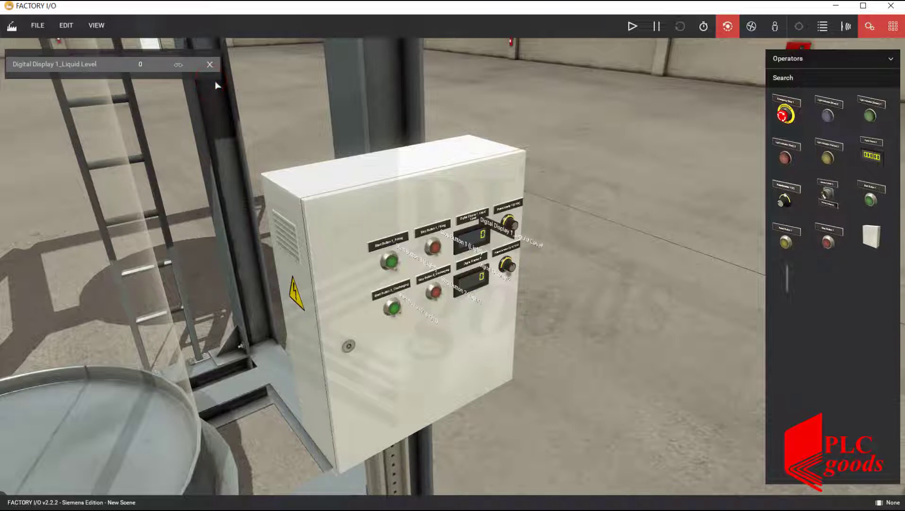
Rename Digital Display 2 to 'Digital Display 2_Desired Level' and clear the remaining watch rows
left_click(489, 274)
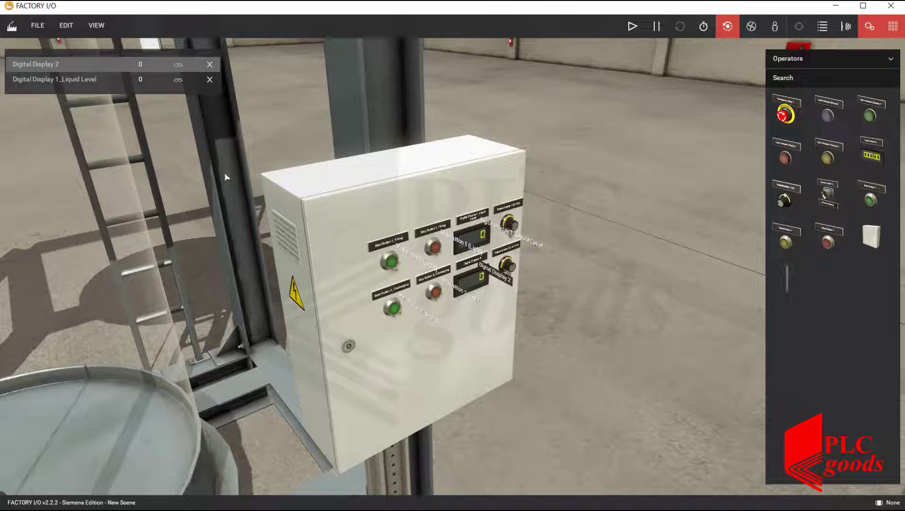
left_click(73, 65)
left_click(74, 65)
type("_Desired Level")
left_click(81, 111)
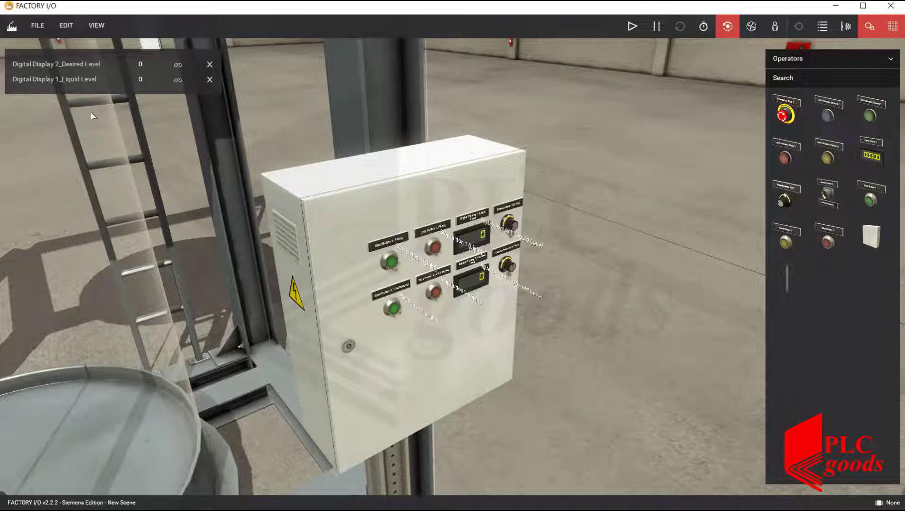
left_click(210, 79)
left_click(209, 64)
right_click_drag(350, 226, 250, 232)
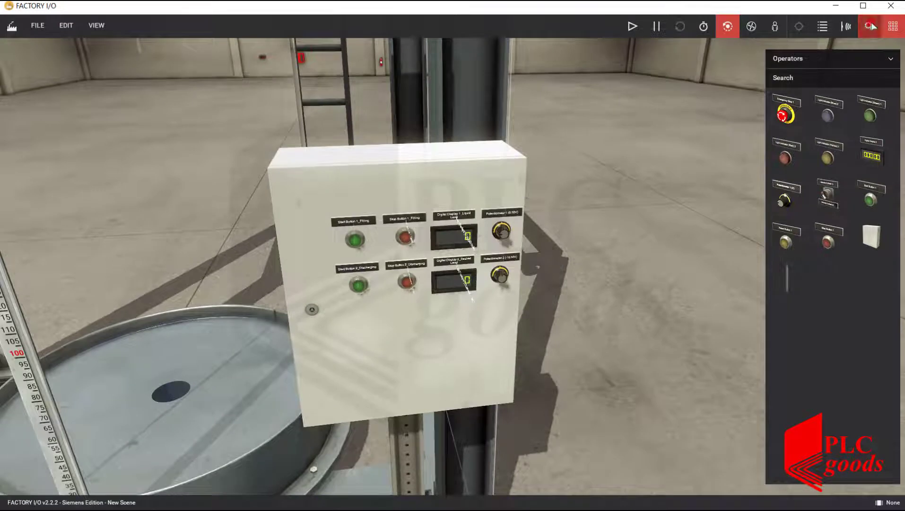
scroll(487, 283, "up", 5)
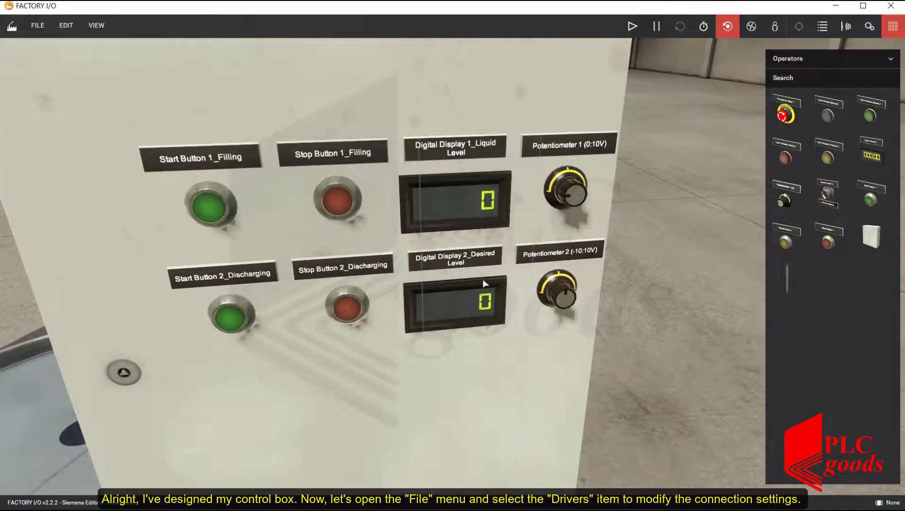
scroll(478, 281, "down", 8)
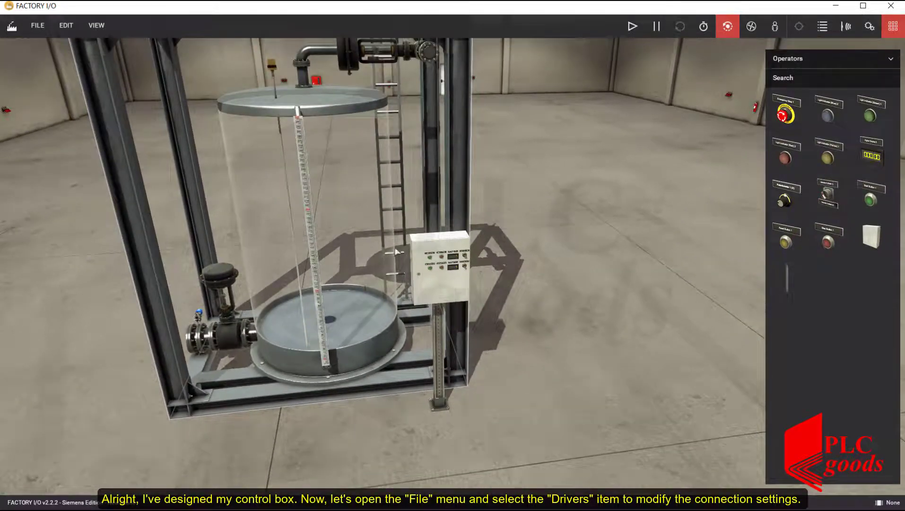
Select Siemens S7-PLCSIM in File > Drivers and open its configuration
left_click(40, 26)
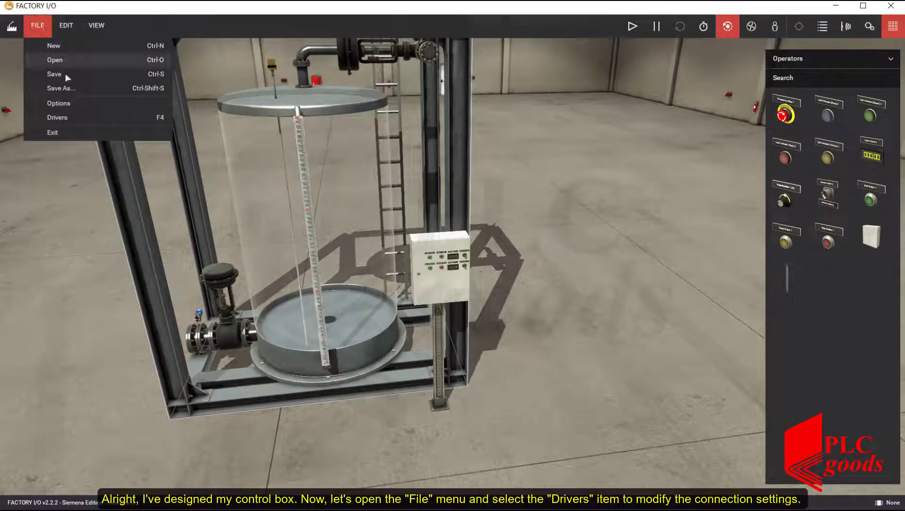
left_click(58, 117)
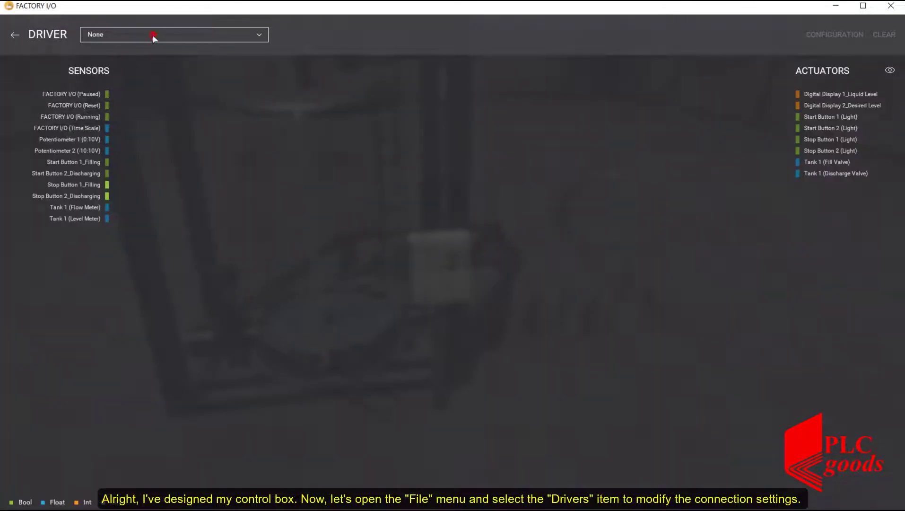
left_click(151, 35)
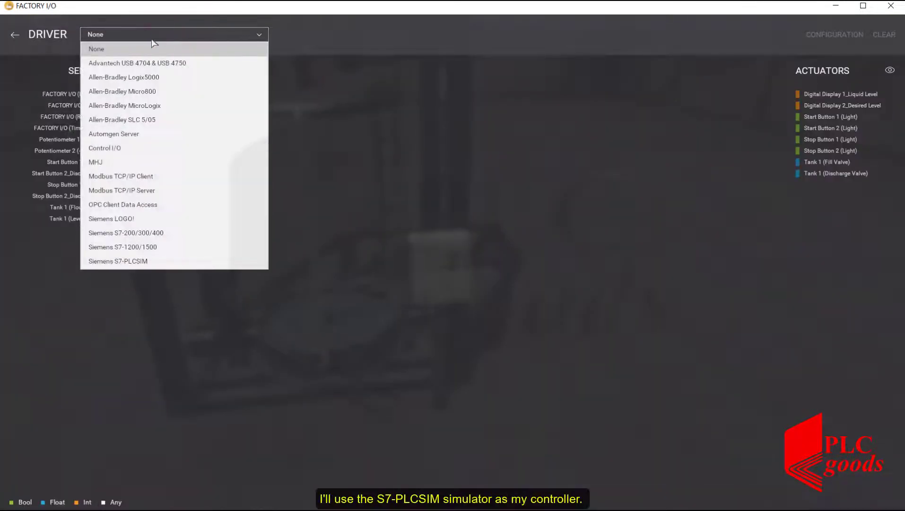
left_click(141, 260)
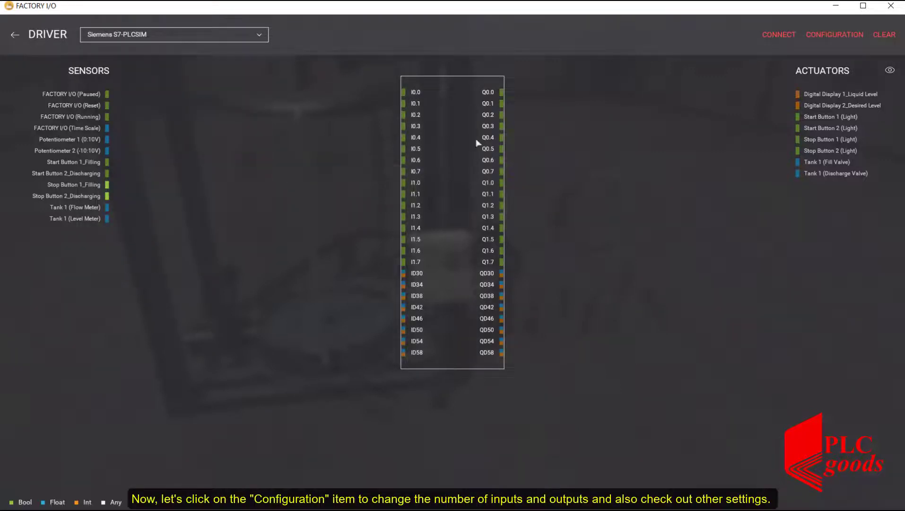
left_click(825, 36)
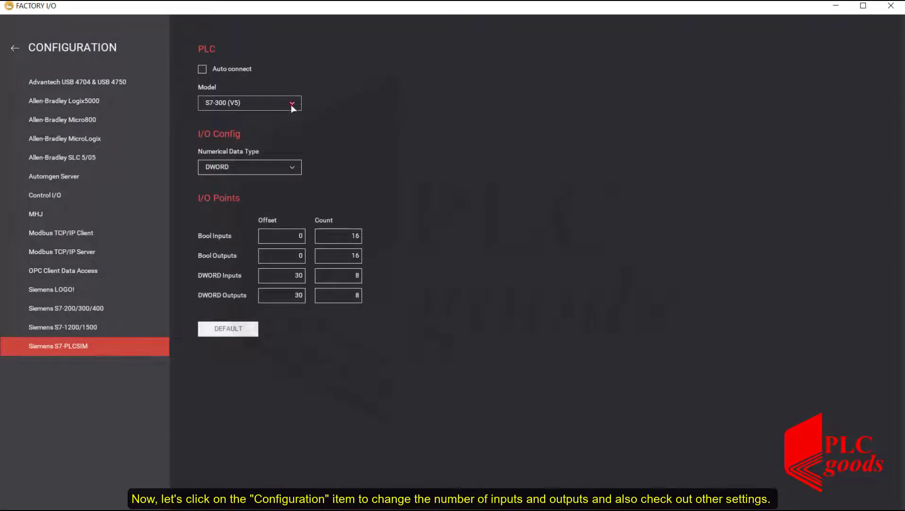
Keep model S7-300 (V5), use WORD data, and set I/O counts to 4, 0, 3 and 4
left_click(292, 105)
left_click(262, 150)
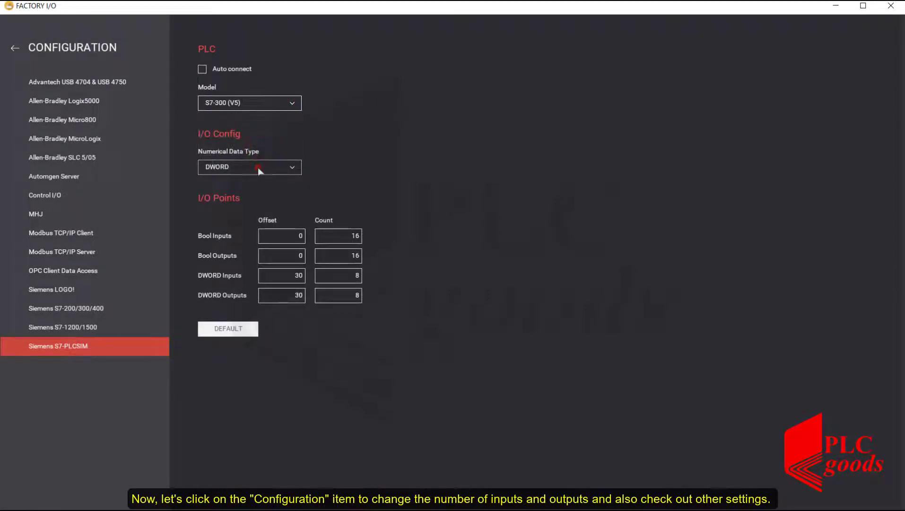
left_click(258, 167)
left_click(245, 196)
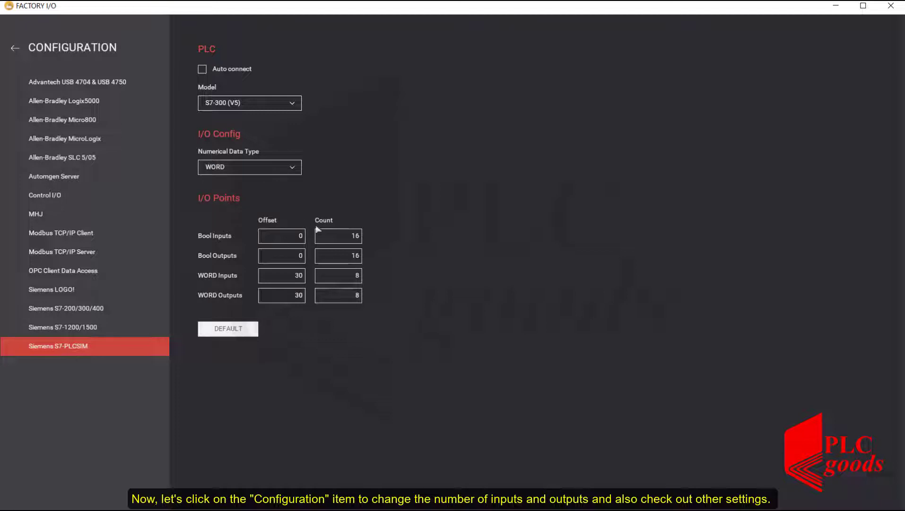
left_click(334, 236)
type("4")
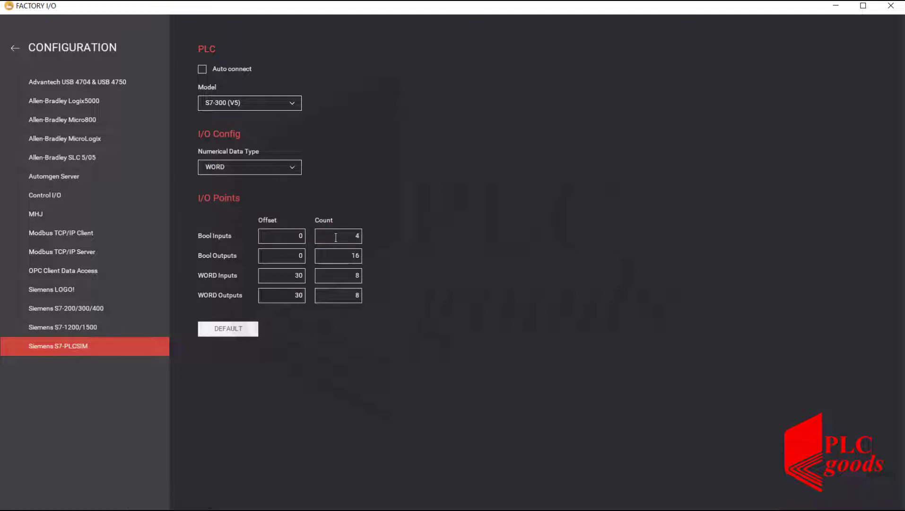
left_click(342, 255)
left_click(342, 276)
type("4")
left_click(350, 277)
Map the four buttons to I0.0–I0.3, the level meter to IW30, and the potentiometers to IW32/IW34
left_click(16, 49)
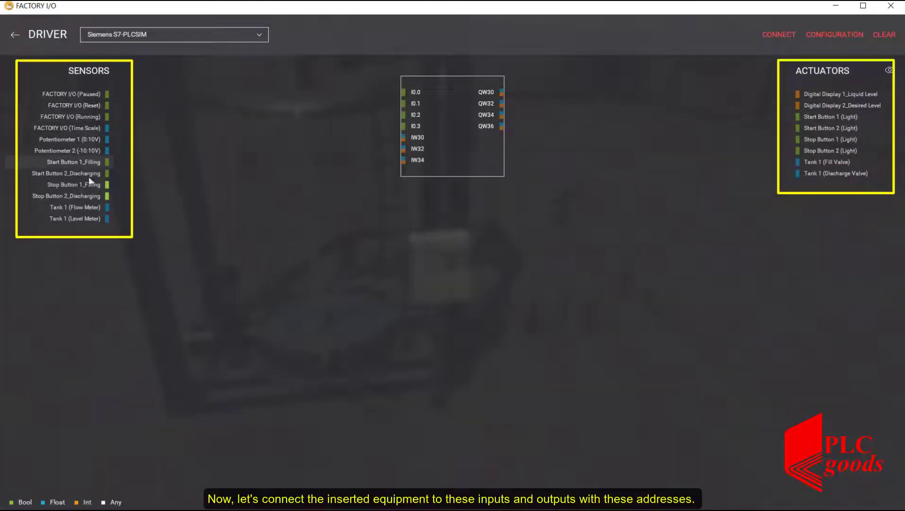
left_click_drag(76, 163, 376, 93)
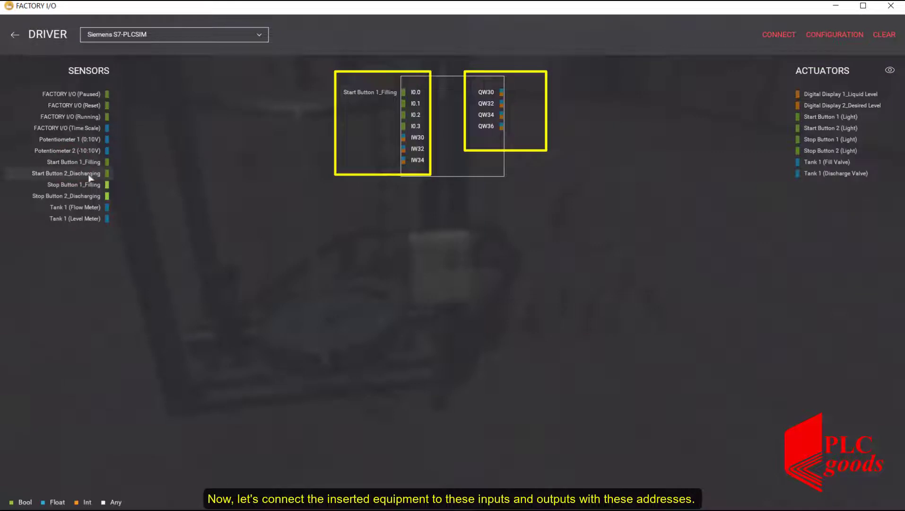
left_click_drag(76, 185, 401, 103)
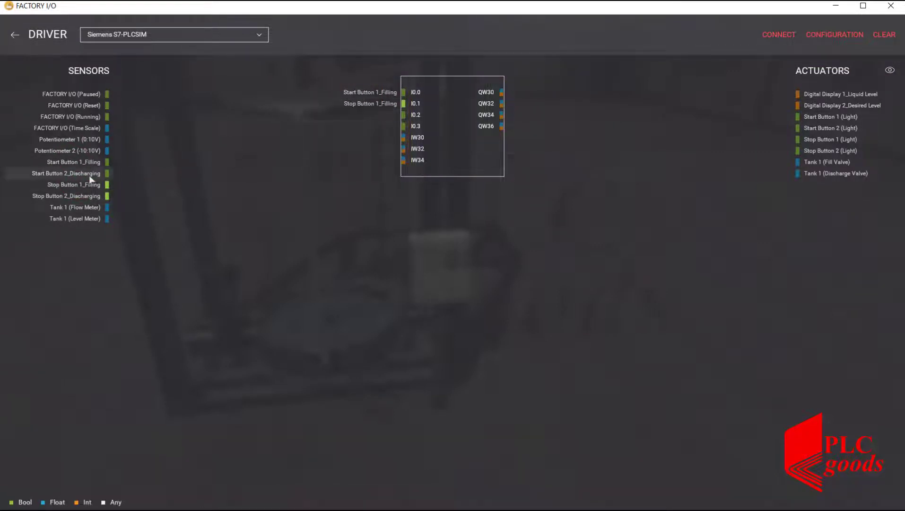
left_click_drag(91, 180, 372, 120)
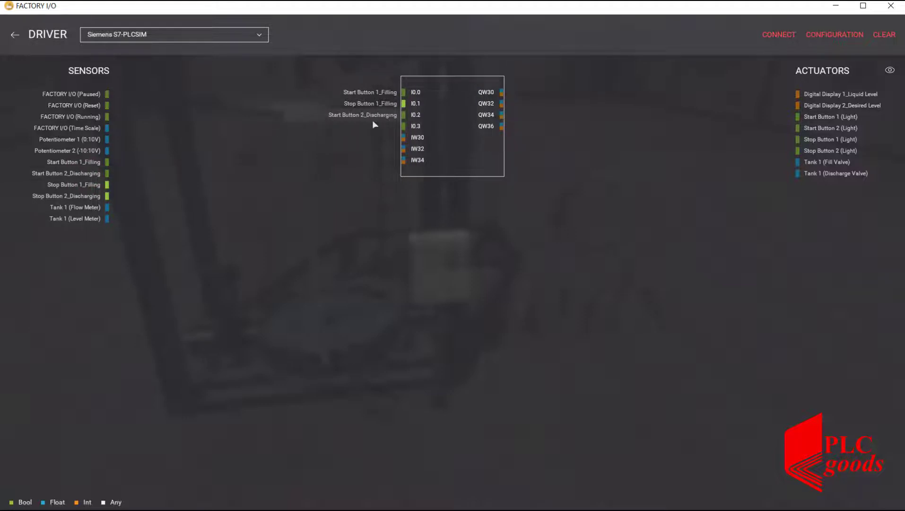
left_click_drag(88, 196, 405, 127)
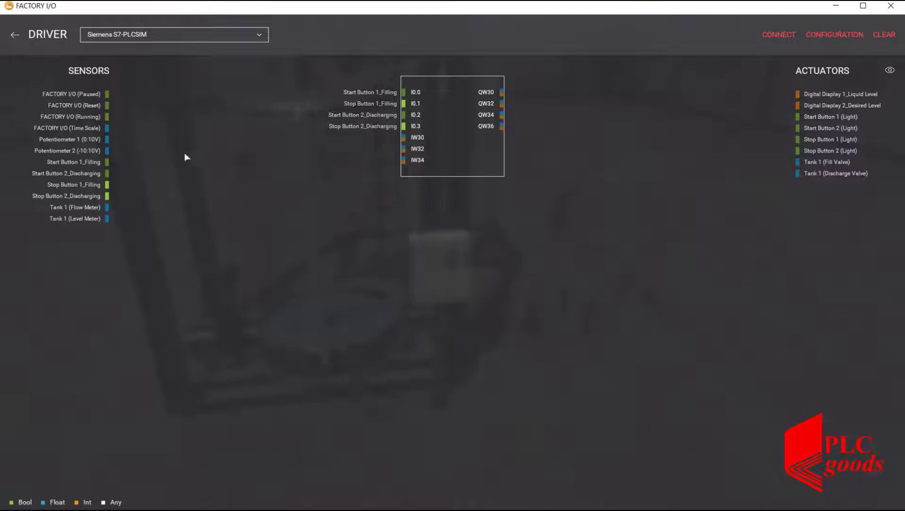
left_click_drag(81, 218, 416, 138)
left_click_drag(76, 139, 407, 149)
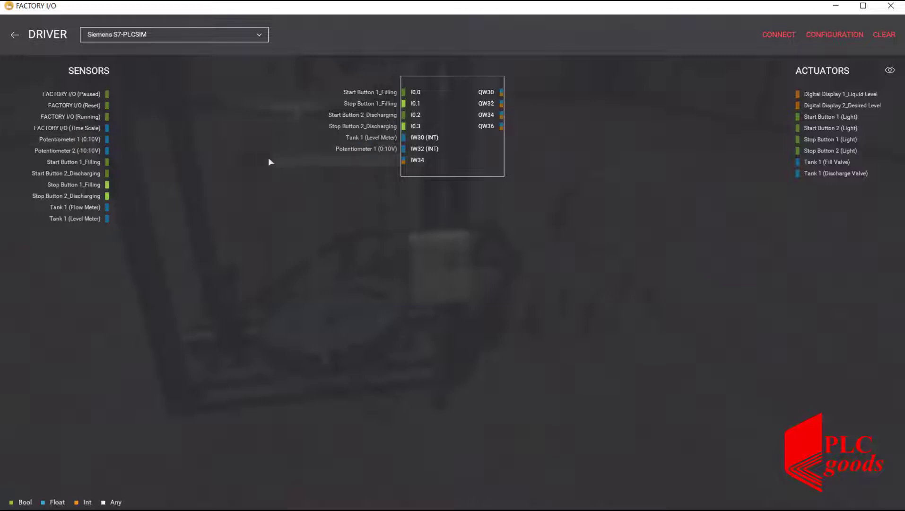
left_click_drag(107, 150, 393, 163)
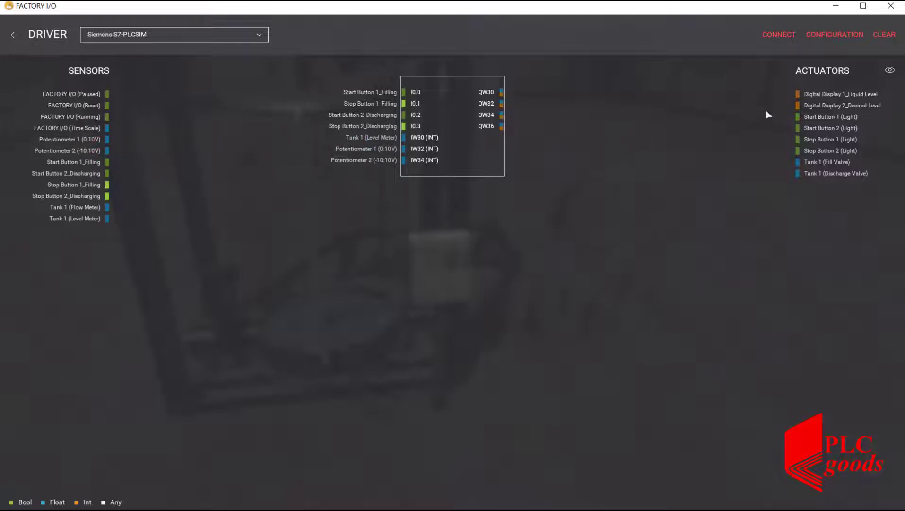
Map the fill and discharge valves to QW30/QW32 and the two displays to QW34/QW36
left_click_drag(814, 162, 529, 97)
left_click_drag(810, 175, 524, 102)
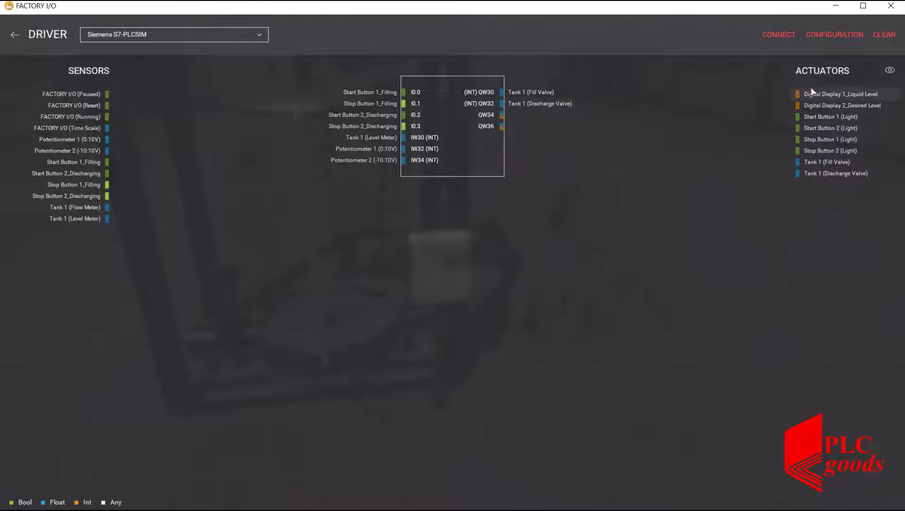
left_click_drag(813, 92, 521, 115)
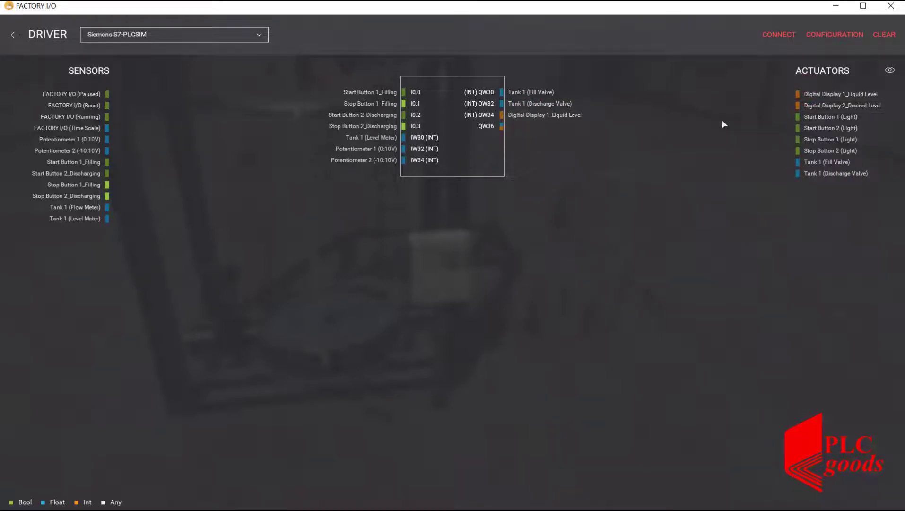
left_click_drag(833, 105, 520, 131)
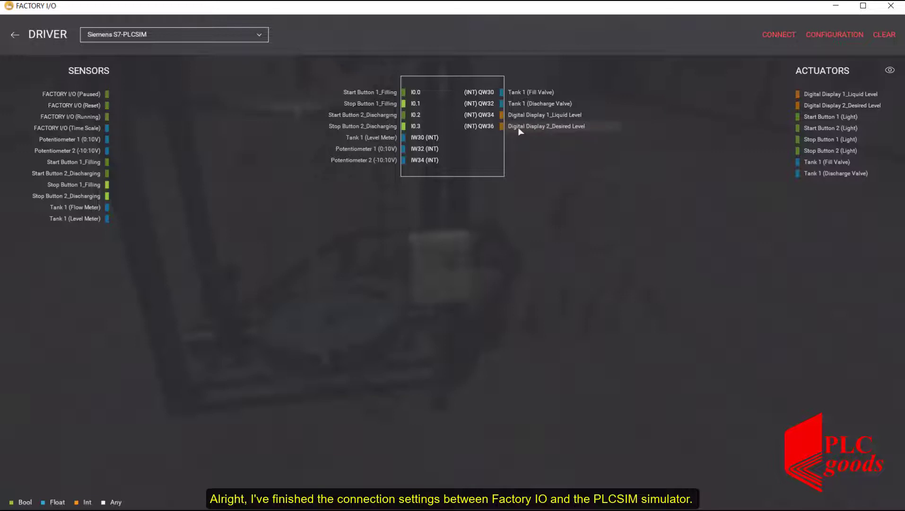
key("super")
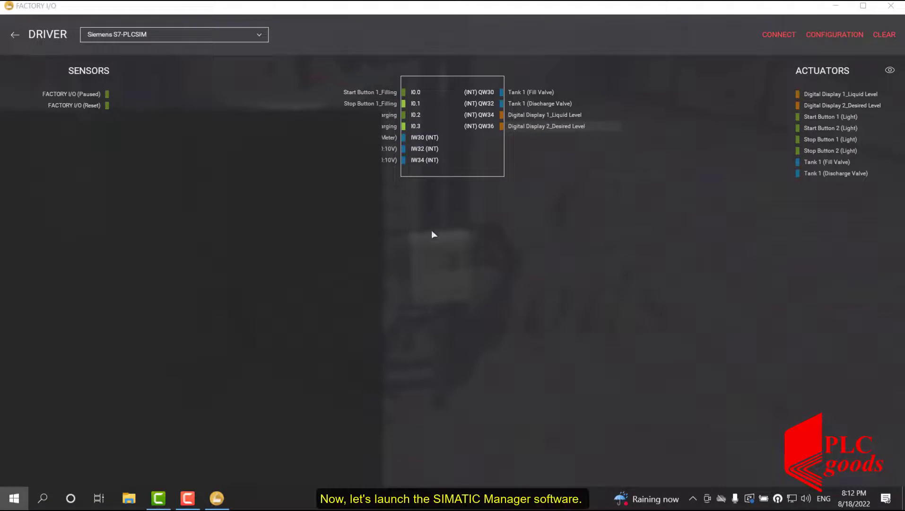
Search 'sim' and run SIMATIC Manager as administrator
left_click(43, 498)
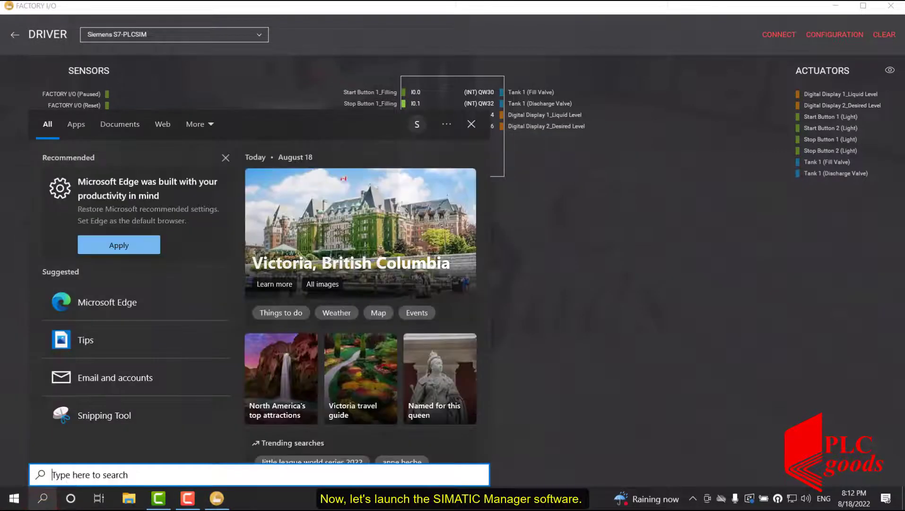
type("sim")
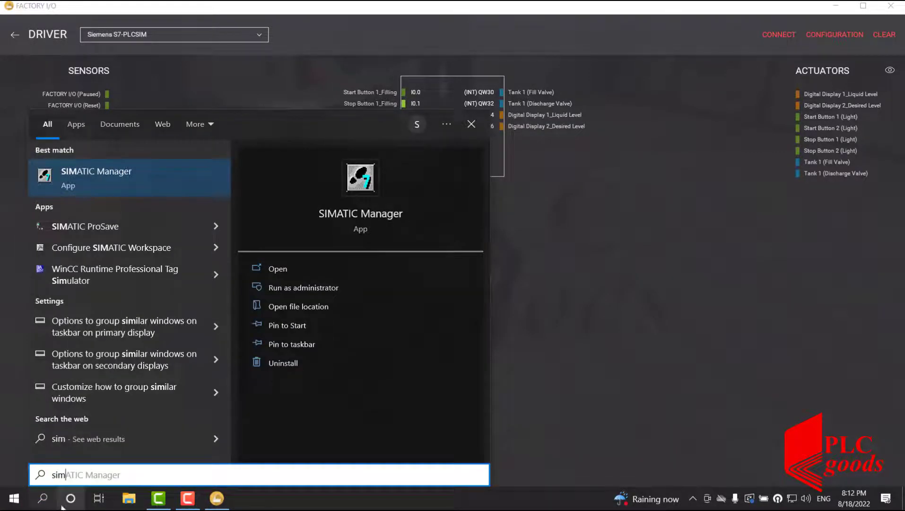
right_click(107, 175)
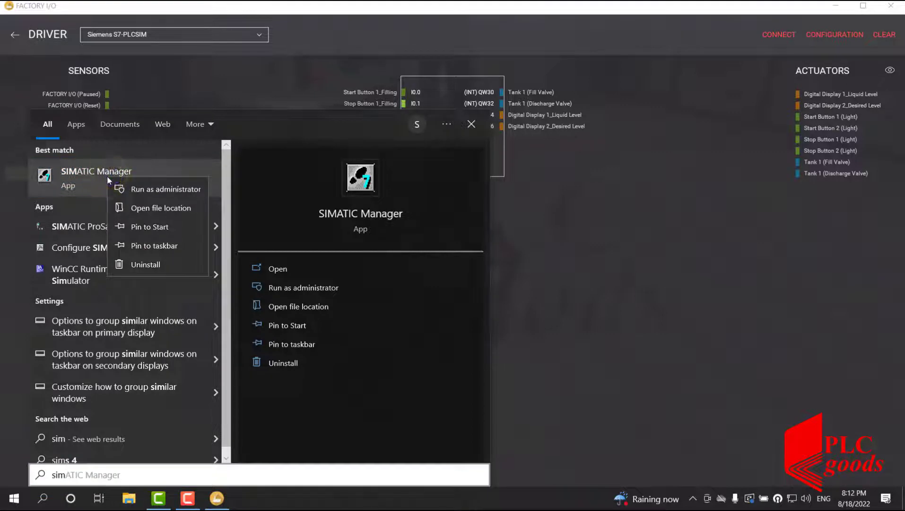
left_click(132, 190)
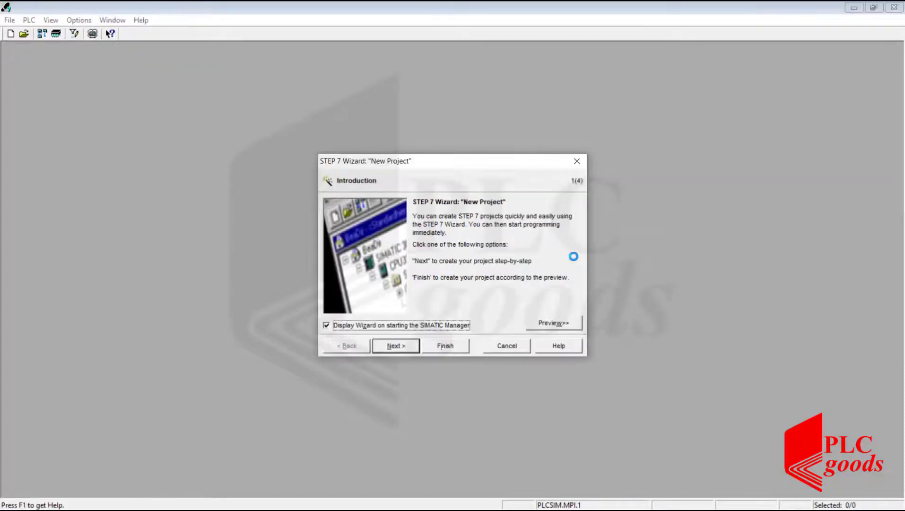
Skip the wizard, create project S7_Proj15, and turn PLC simulation on
left_click(519, 347)
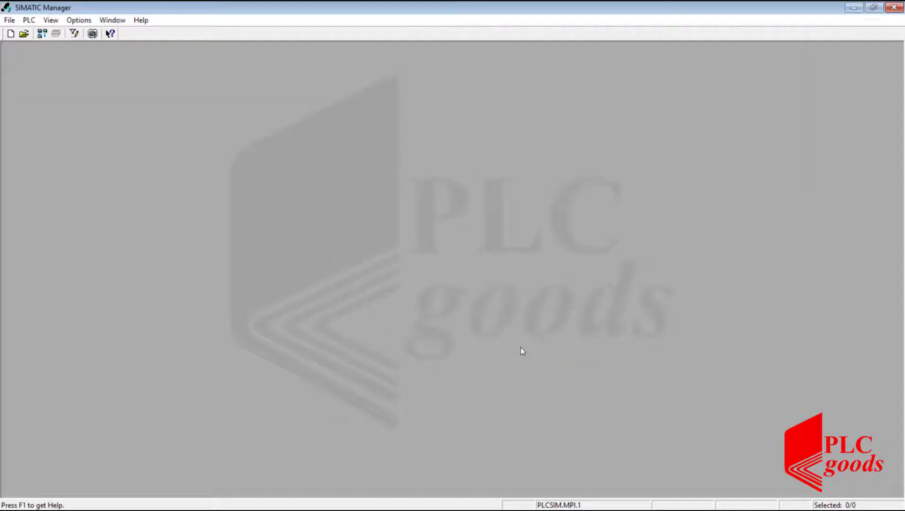
left_click(10, 34)
type("S7_Proj15")
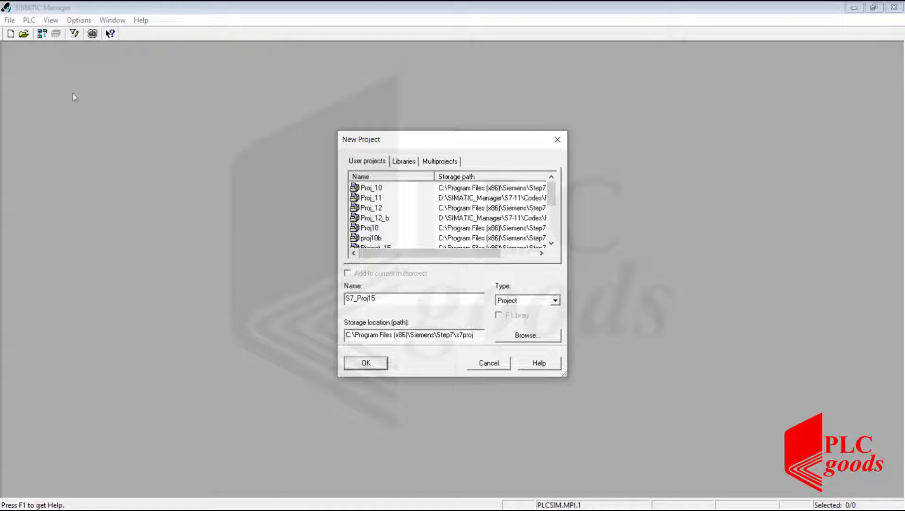
left_click(366, 362)
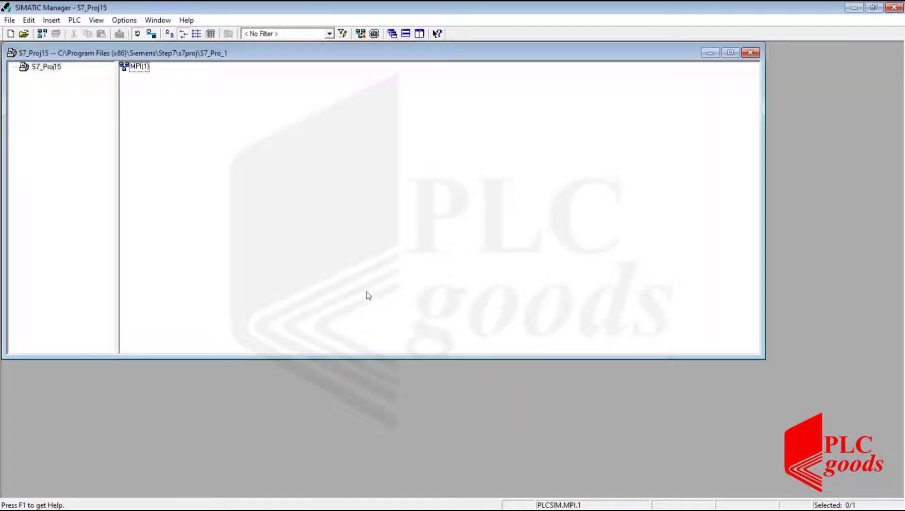
left_click(374, 34)
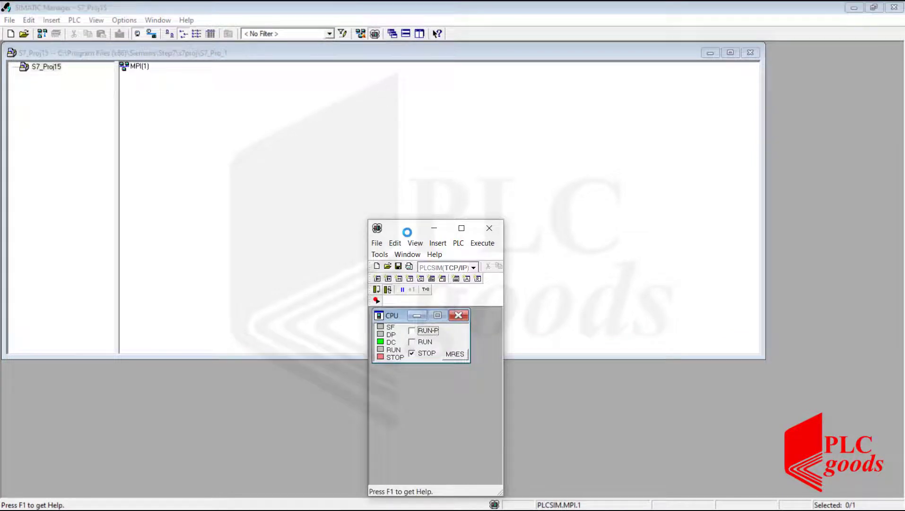
Set S7-PLCSIM to the PLCSIM(MPI) interface and Always On Top, then return to Factory I/O
left_click_drag(411, 233, 440, 58)
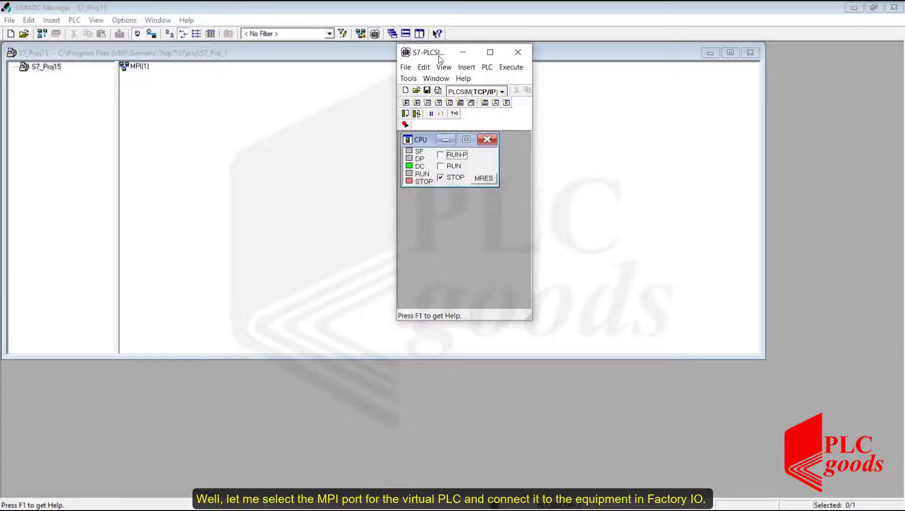
left_click(502, 91)
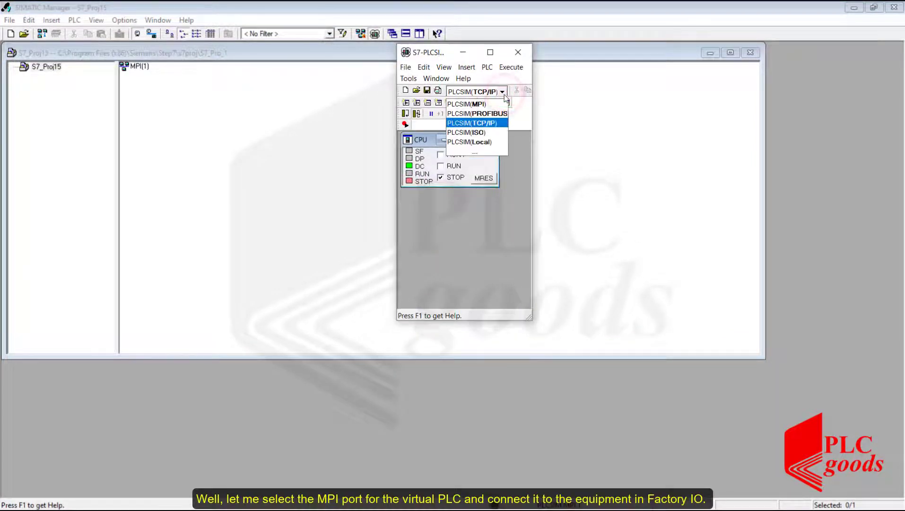
left_click(478, 105)
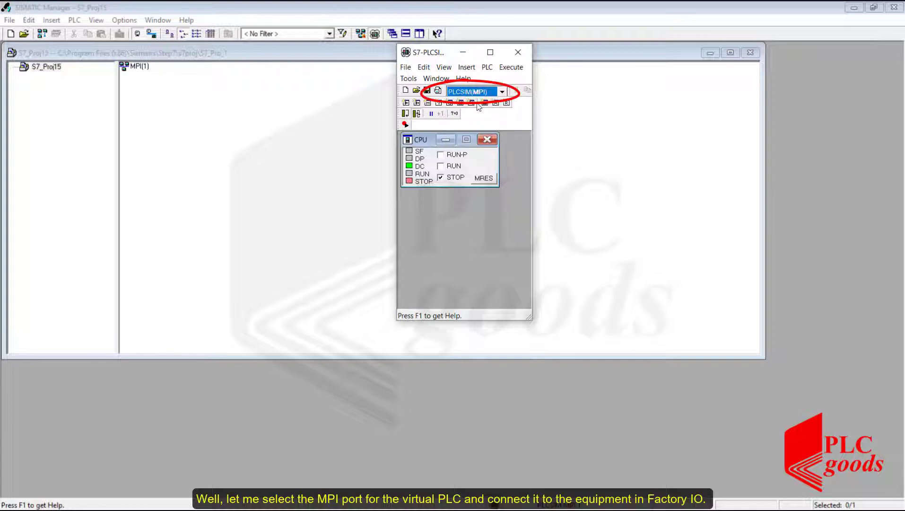
left_click(444, 67)
left_click(454, 140)
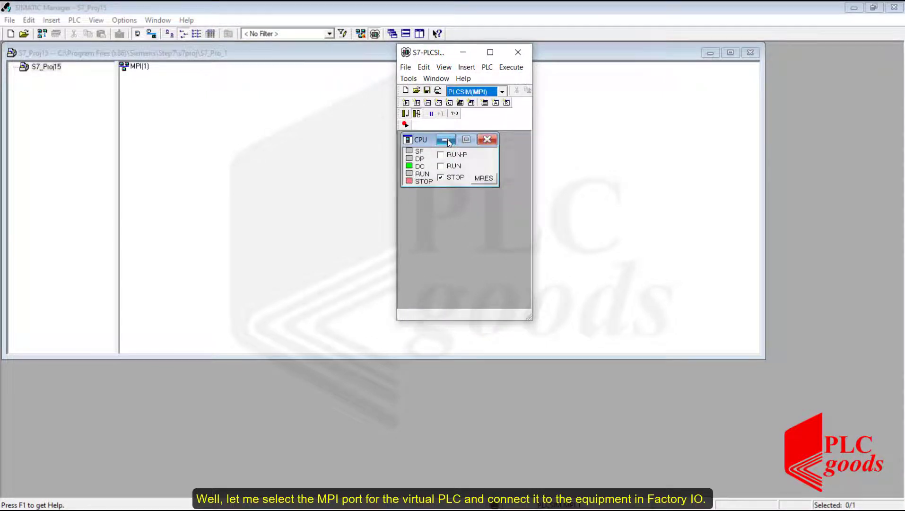
key("super")
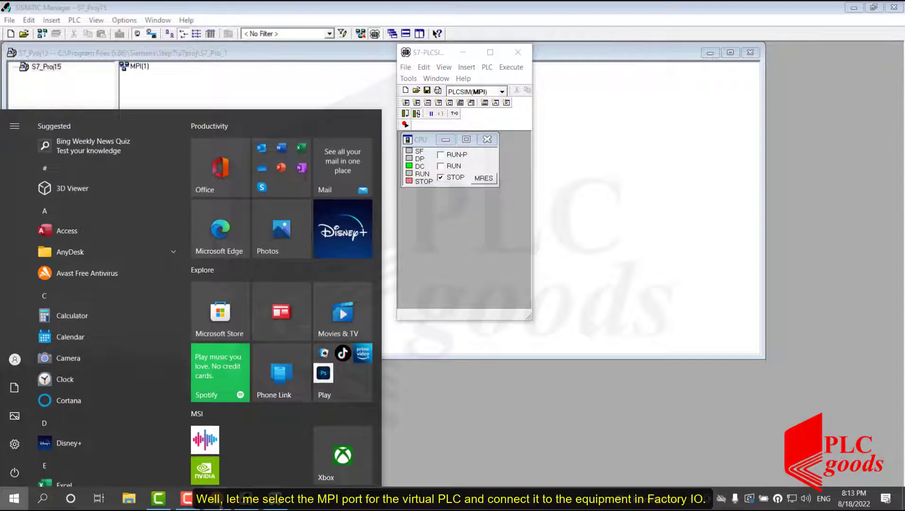
left_click(221, 504)
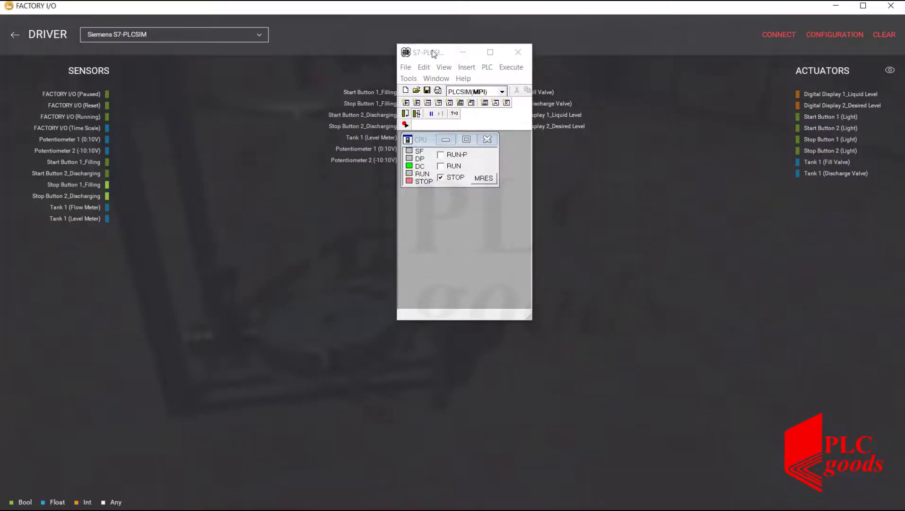
Connect Factory I/O to the S7-PLCSIM driver, then minimize it to return to the S7_Proj15 project
left_click_drag(427, 54, 408, 205)
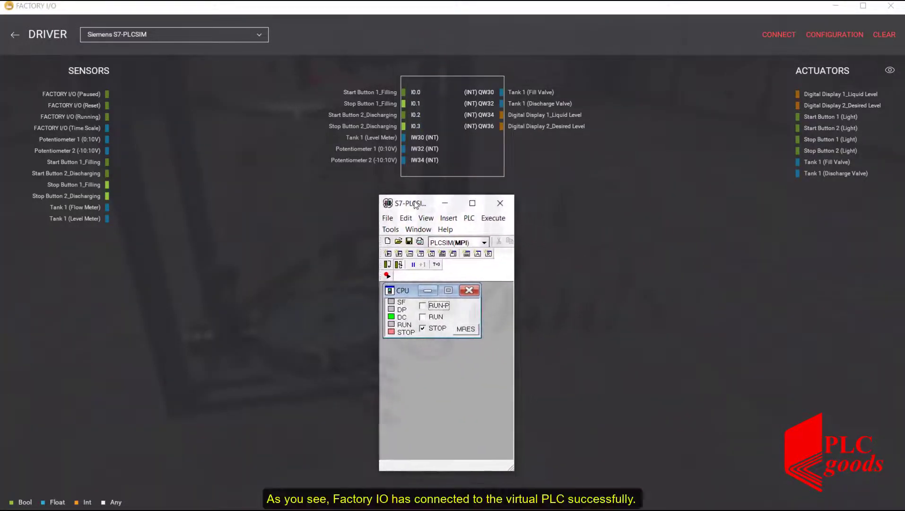
left_click(771, 35)
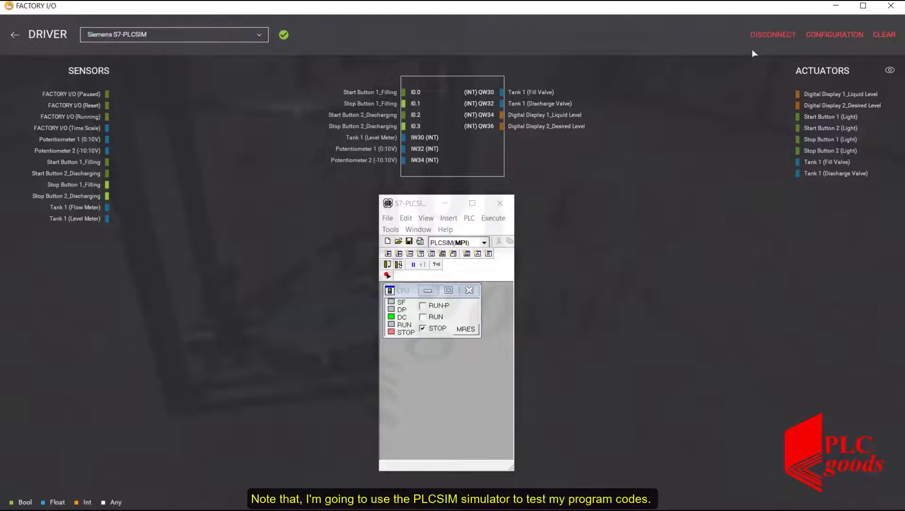
left_click(836, 6)
right_click(216, 102)
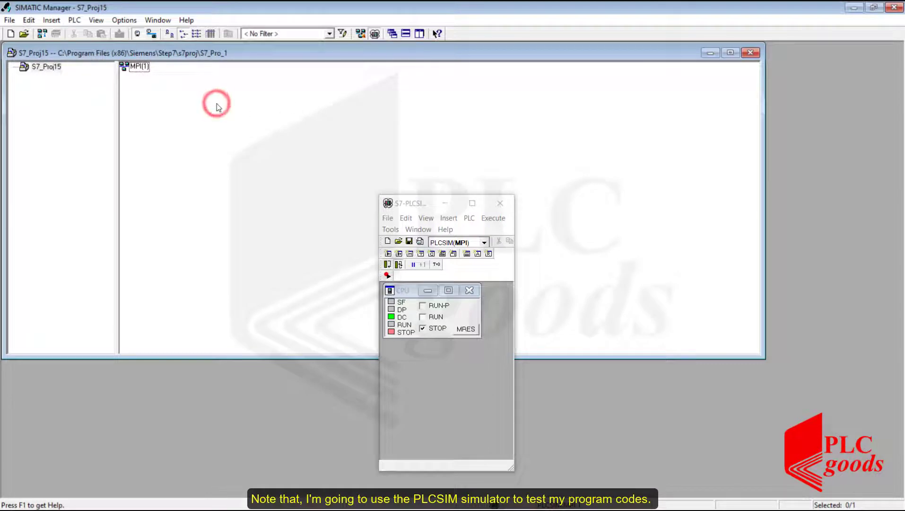
Insert a new S7 Program(2) into the S7_Proj15 project
left_click(349, 171)
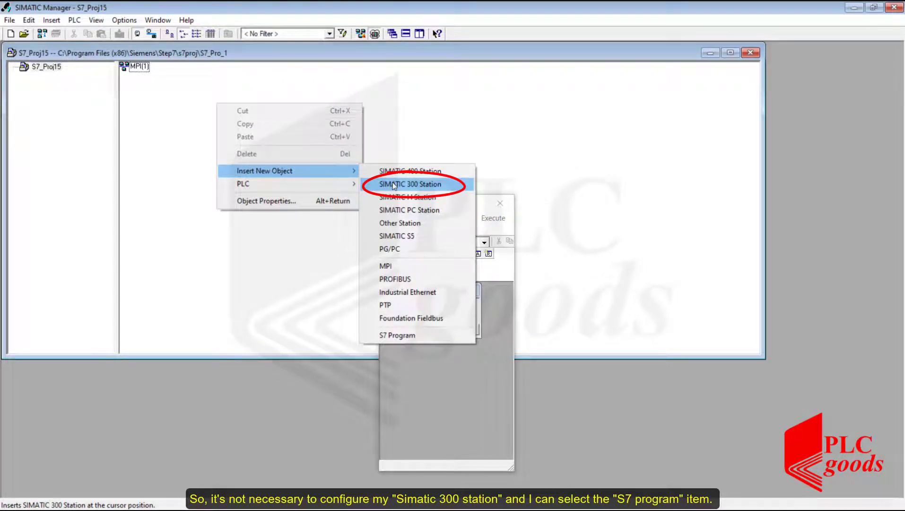
left_click(395, 339)
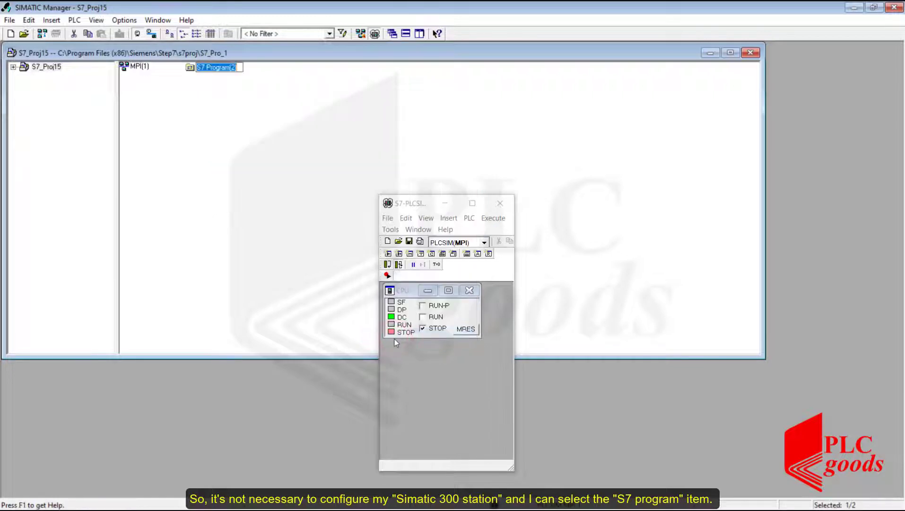
left_click(200, 77)
Expand S7 Program(2) and open its empty Symbols table
double_click(192, 66)
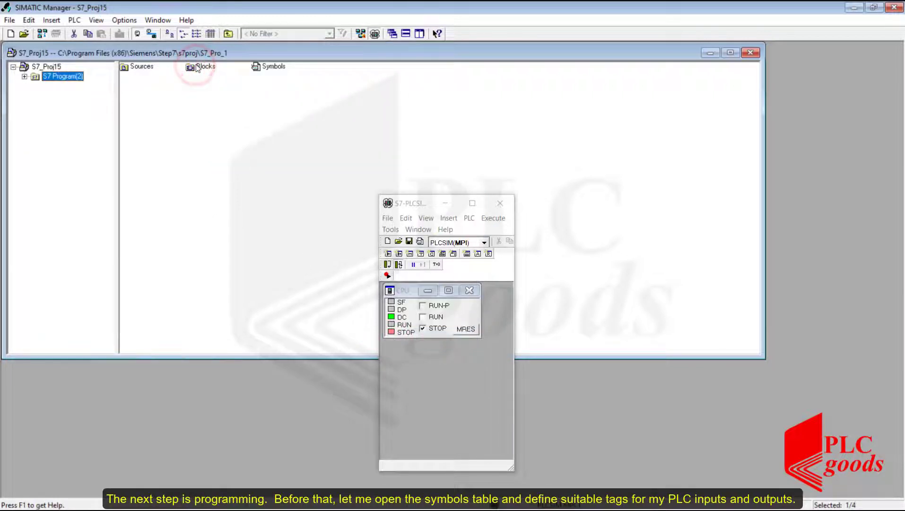
left_click(204, 69)
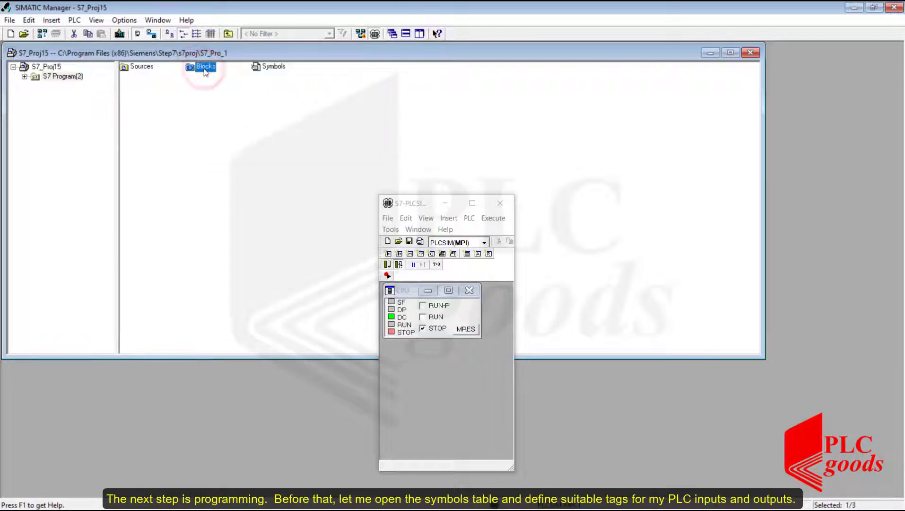
left_click(262, 67)
double_click(262, 66)
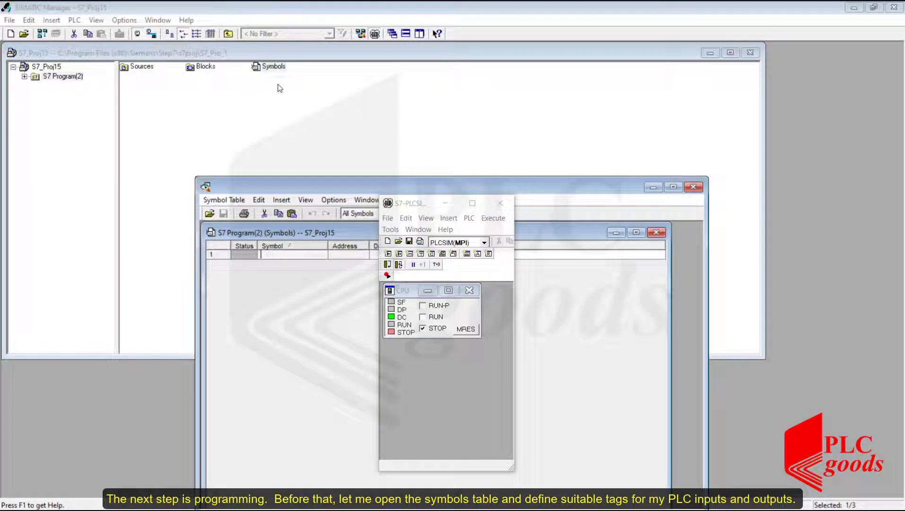
Move PLCSIM to the right side and bring up Factory I/O's tag list
left_click_drag(416, 203, 712, 205)
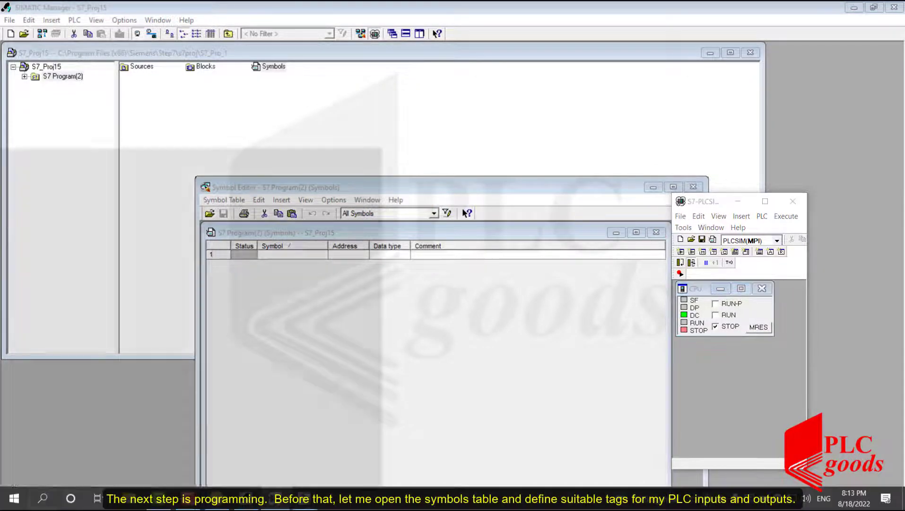
key("super")
left_click(220, 501)
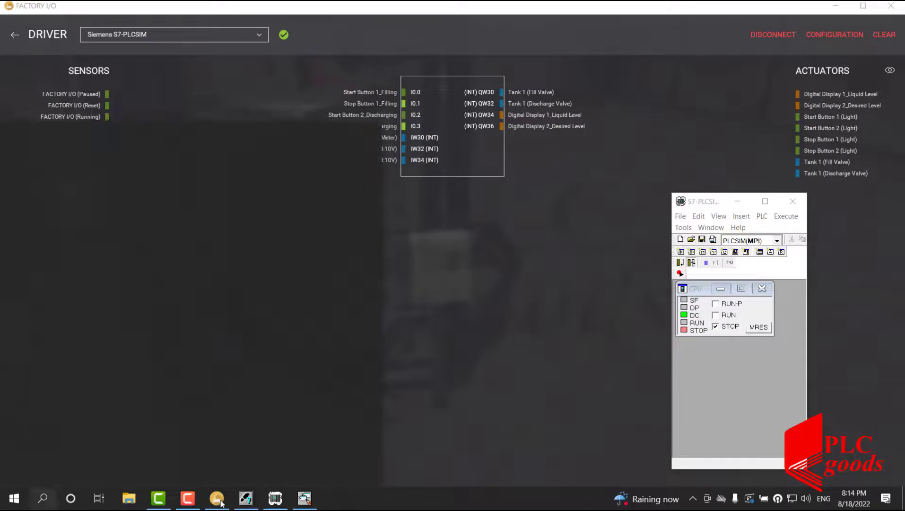
Return to the symbol table and begin typing row 1's symbol name for Start Button 1_Filling
key("super")
left_click(307, 504)
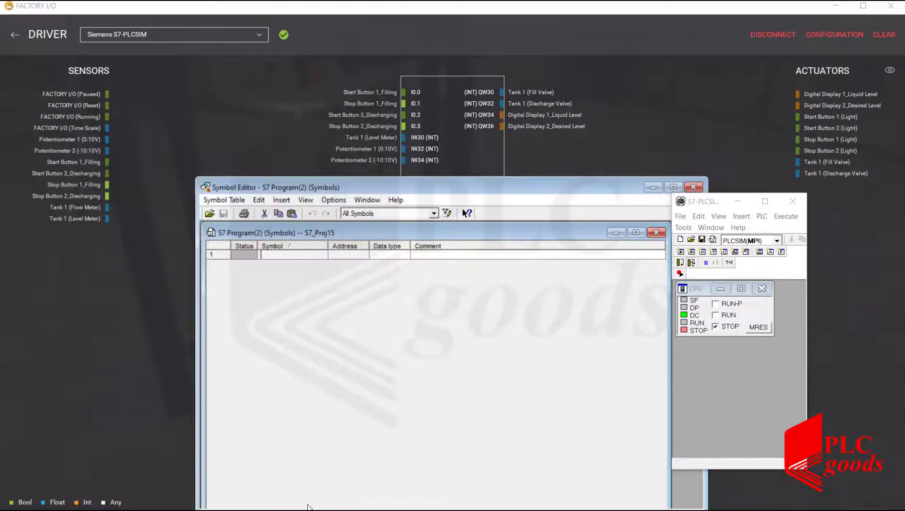
left_click(291, 254)
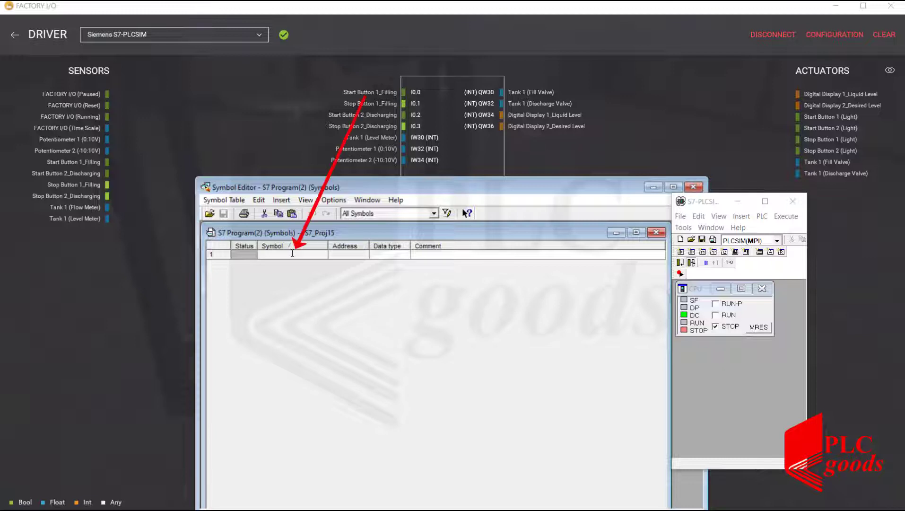
type("Star")
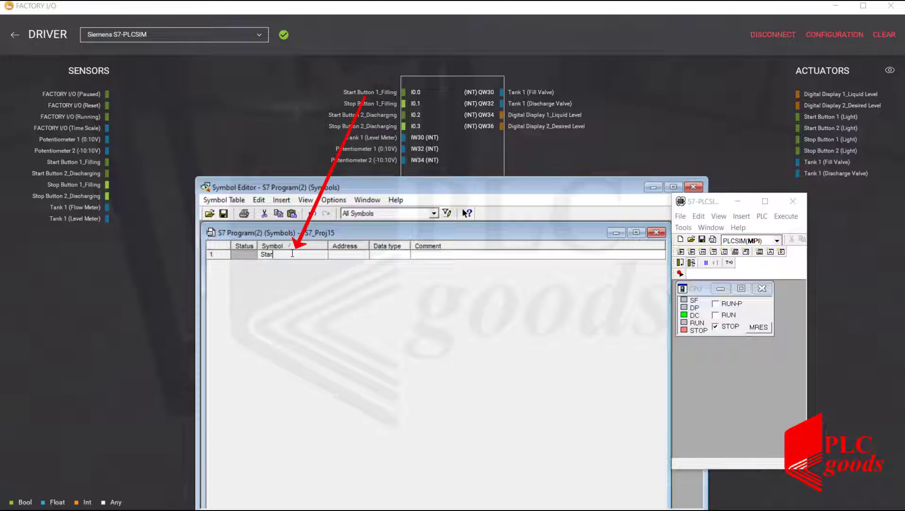